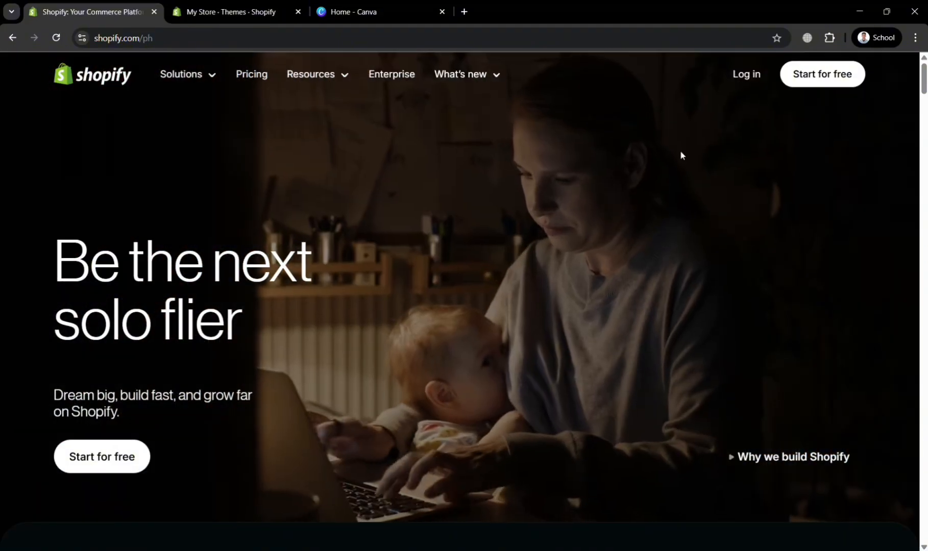
Step: Look through the Shopify homepage's sections on selling online, channels, checkout, customers, store management and developer tools
{"action": "scroll", "coordinate": [606, 250], "scroll_direction": "down", "scroll_amount": 10}
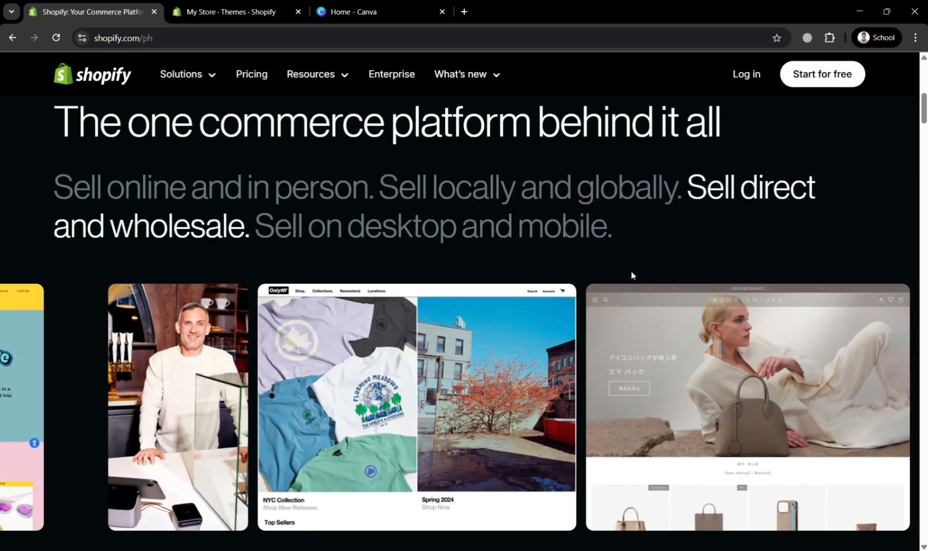
{"action": "scroll", "coordinate": [633, 276], "scroll_direction": "down", "scroll_amount": 3}
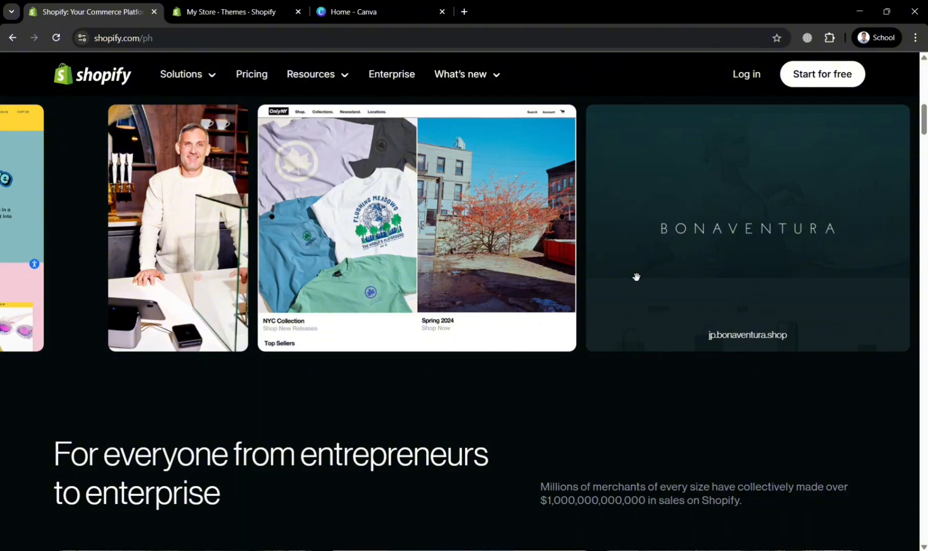
{"action": "scroll", "coordinate": [636, 278], "scroll_direction": "down", "scroll_amount": 15}
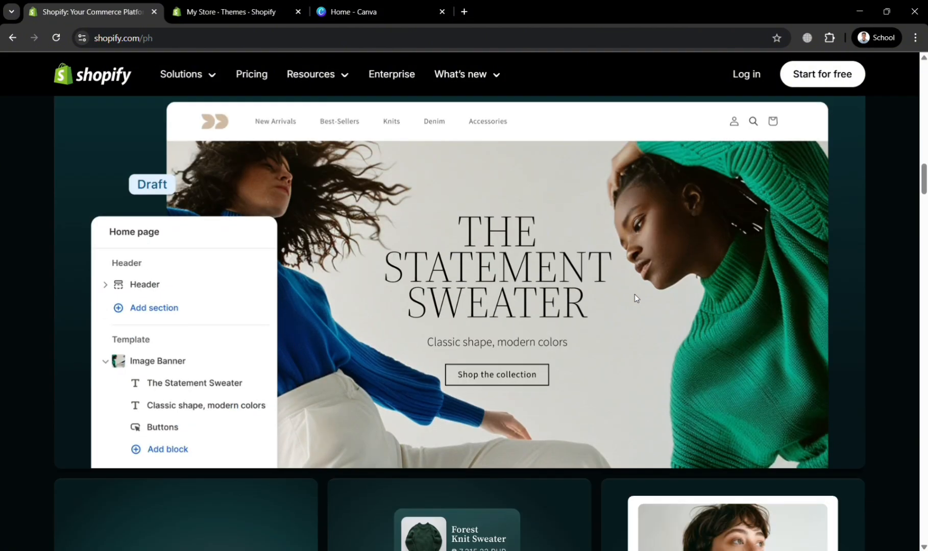
{"action": "scroll", "coordinate": [635, 295], "scroll_direction": "down", "scroll_amount": 5}
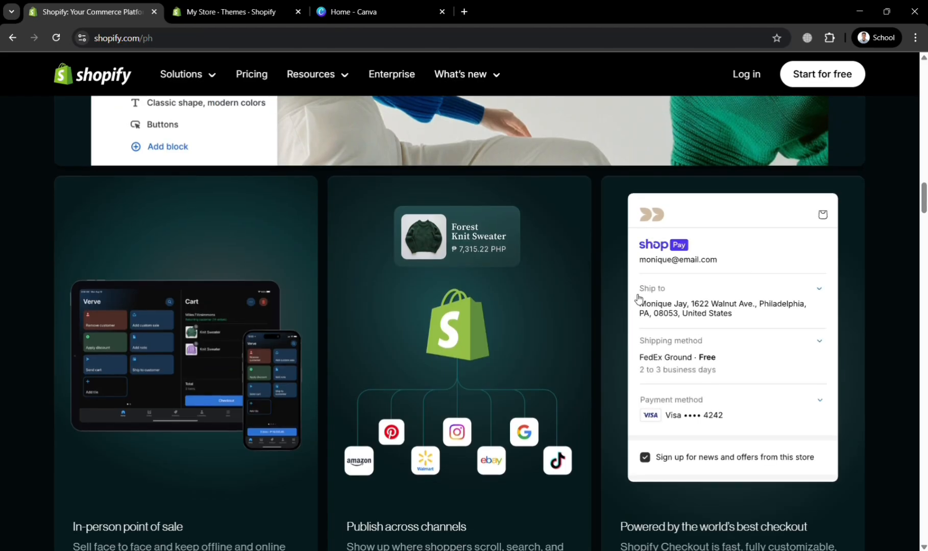
{"action": "scroll", "coordinate": [675, 355], "scroll_direction": "down", "scroll_amount": 4}
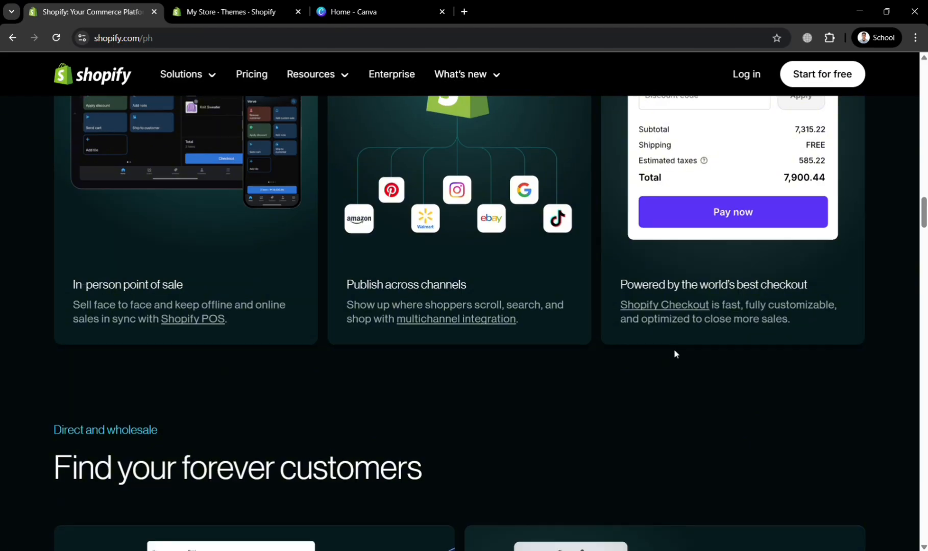
{"action": "scroll", "coordinate": [674, 352], "scroll_direction": "down", "scroll_amount": 2}
{"action": "scroll", "coordinate": [675, 352], "scroll_direction": "down", "scroll_amount": 2}
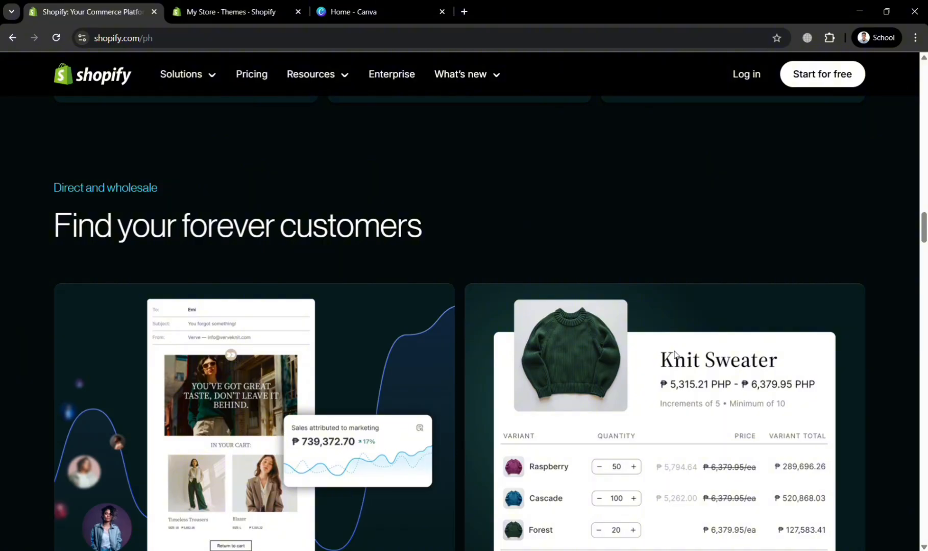
{"action": "scroll", "coordinate": [667, 377], "scroll_direction": "down", "scroll_amount": 16}
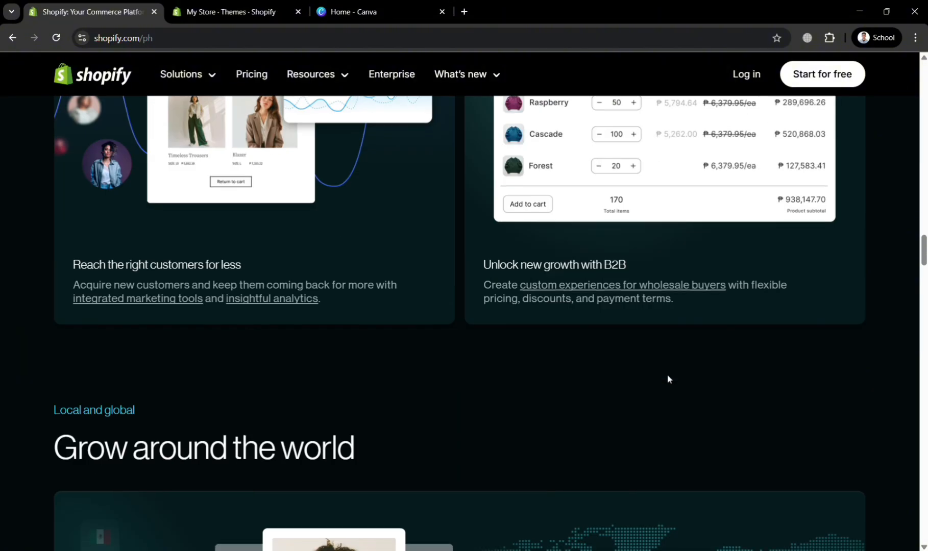
{"action": "scroll", "coordinate": [667, 378], "scroll_direction": "down", "scroll_amount": 4}
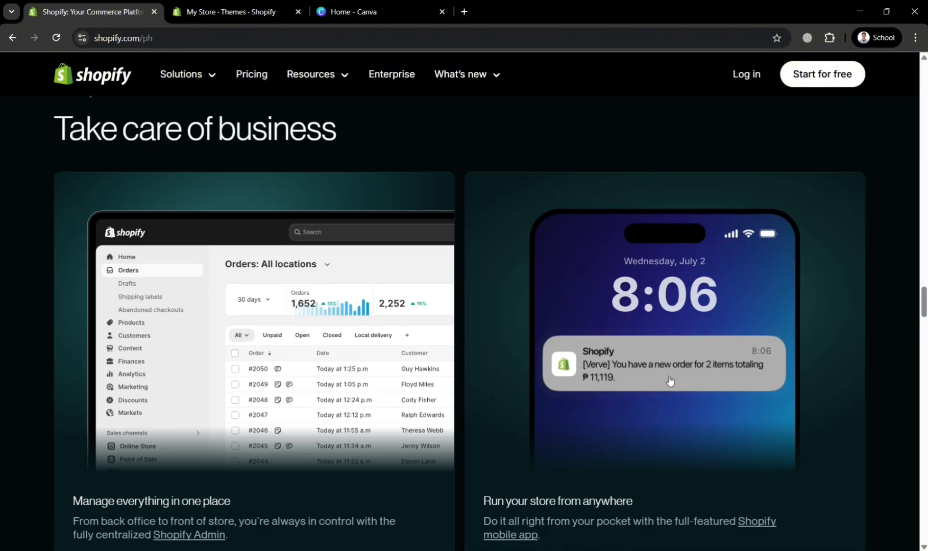
{"action": "scroll", "coordinate": [669, 380], "scroll_direction": "down", "scroll_amount": 5}
{"action": "scroll", "coordinate": [669, 384], "scroll_direction": "down", "scroll_amount": 14}
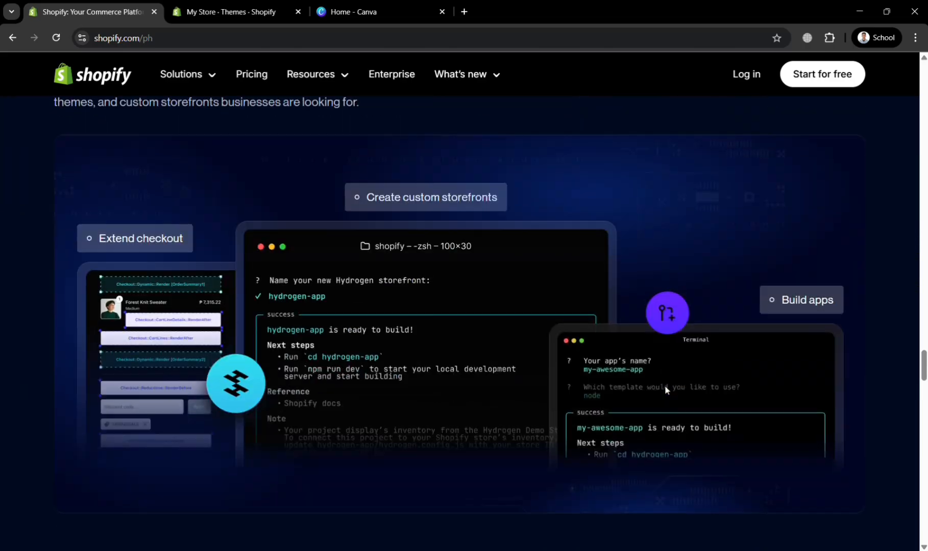
{"action": "scroll", "coordinate": [665, 386], "scroll_direction": "down", "scroll_amount": 6}
{"action": "scroll", "coordinate": [670, 386], "scroll_direction": "up", "scroll_amount": 10}
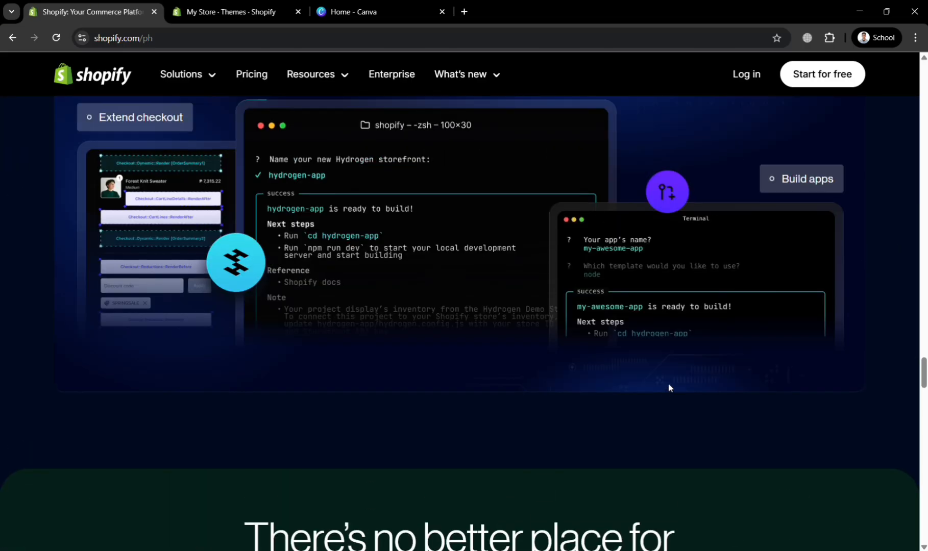
{"action": "scroll", "coordinate": [755, 343], "scroll_direction": "up", "scroll_amount": 12}
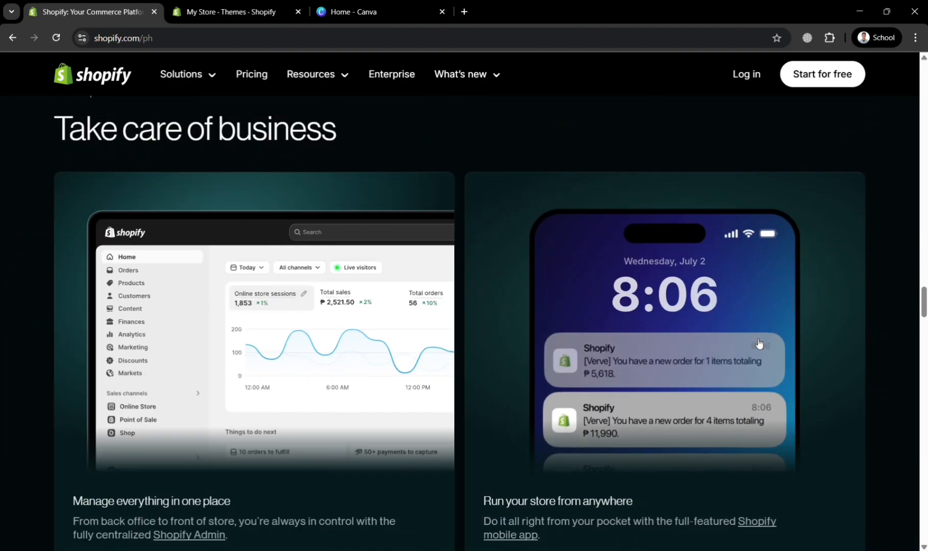
{"action": "scroll", "coordinate": [757, 343], "scroll_direction": "up", "scroll_amount": 8}
{"action": "scroll", "coordinate": [755, 342], "scroll_direction": "up", "scroll_amount": 14}
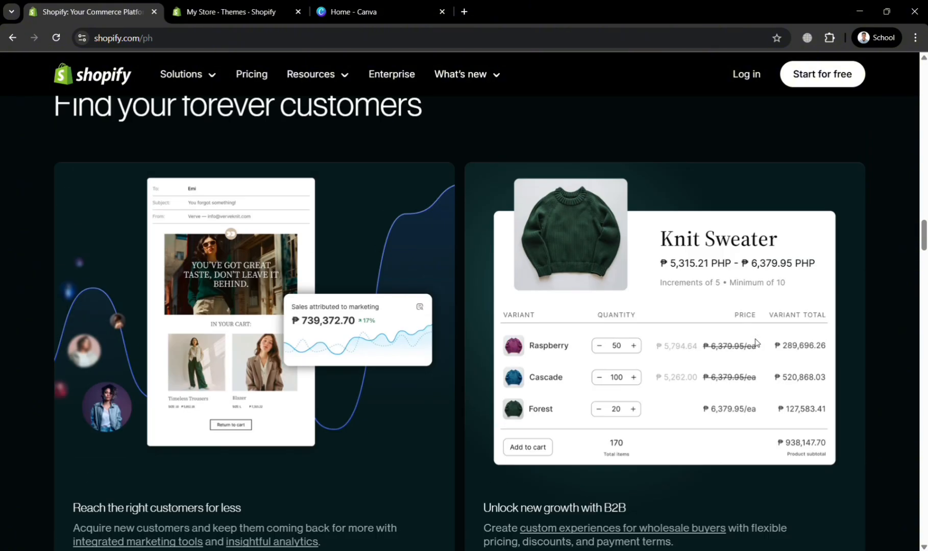
{"action": "scroll", "coordinate": [823, 309], "scroll_direction": "up", "scroll_amount": 8}
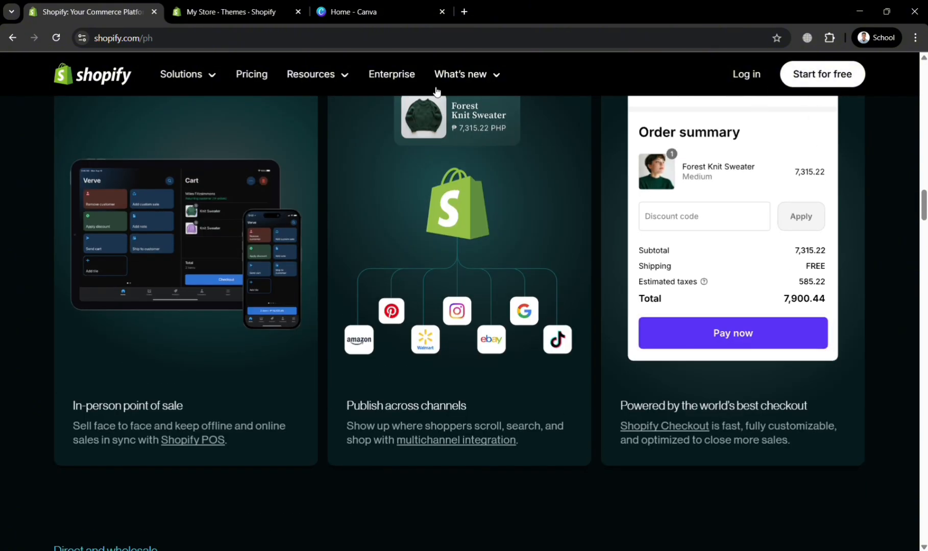
Step: Switch to the store admin, open its Home page and collapse the trial notice
{"action": "left_click", "coordinate": [236, 3]}
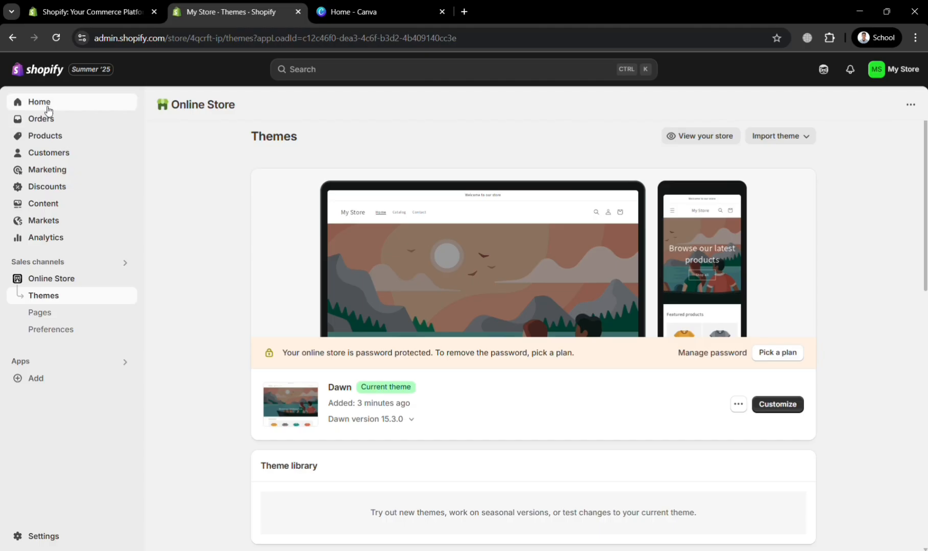
{"action": "left_click", "coordinate": [43, 104]}
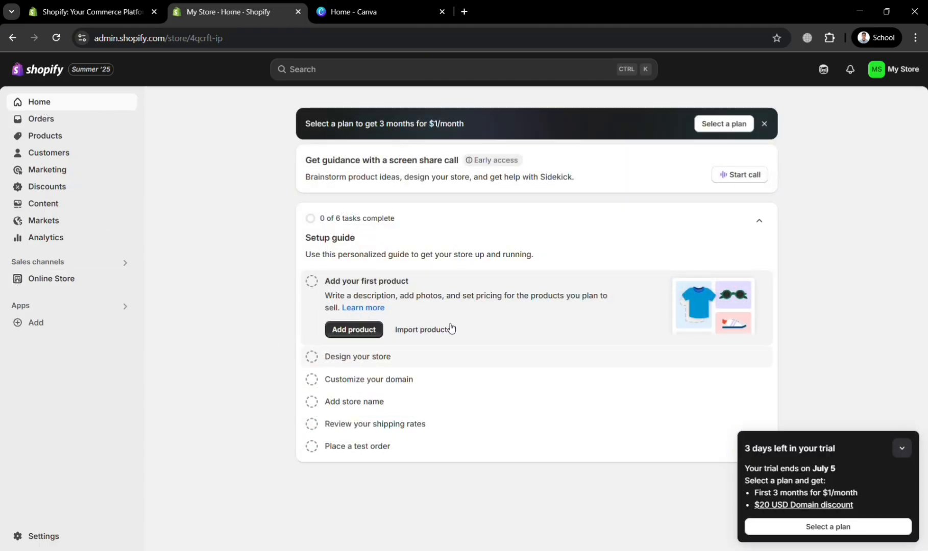
{"action": "left_click", "coordinate": [902, 449]}
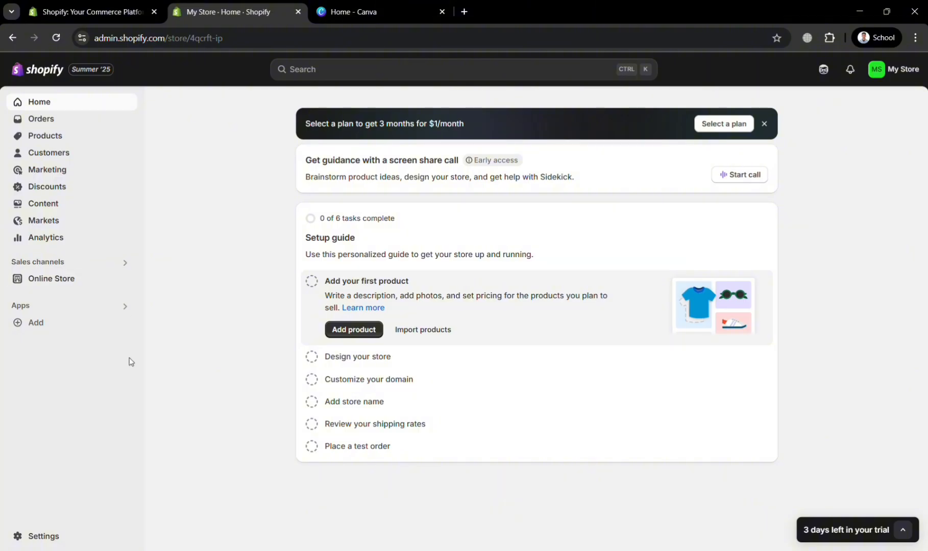
Step: Open the online store's Dawn theme for customization and select the home page's Image banner section
{"action": "left_click", "coordinate": [101, 287]}
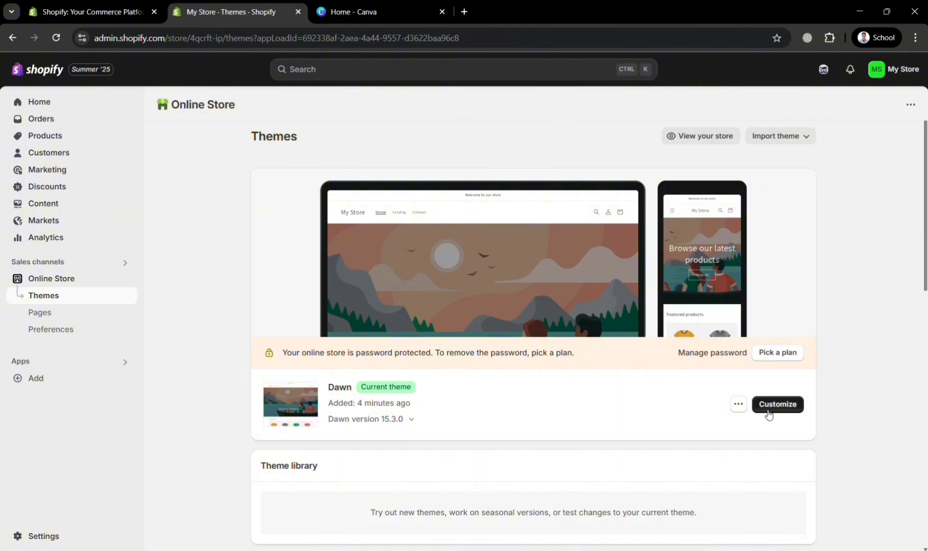
{"action": "left_click", "coordinate": [773, 413]}
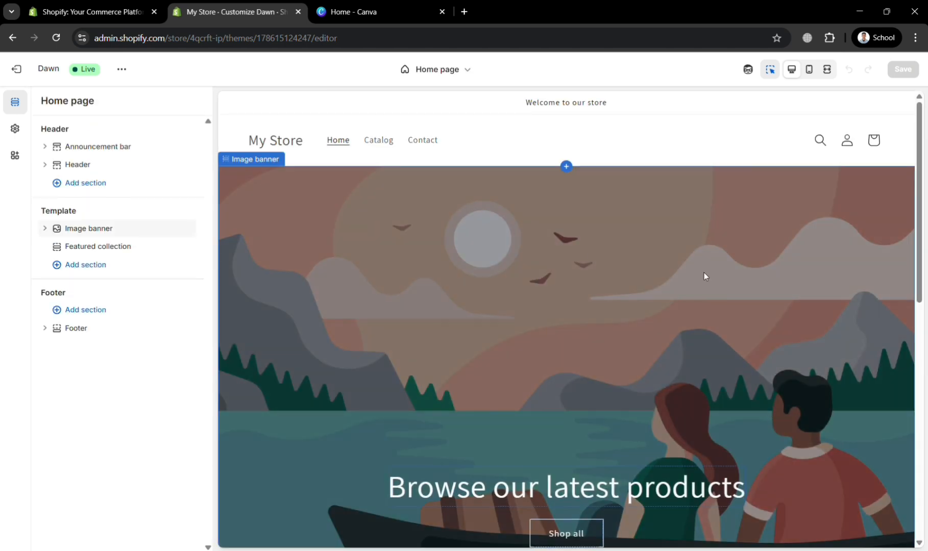
{"action": "scroll", "coordinate": [704, 276], "scroll_direction": "down", "scroll_amount": 5}
{"action": "scroll", "coordinate": [633, 273], "scroll_direction": "up", "scroll_amount": 5}
{"action": "left_click", "coordinate": [387, 320]}
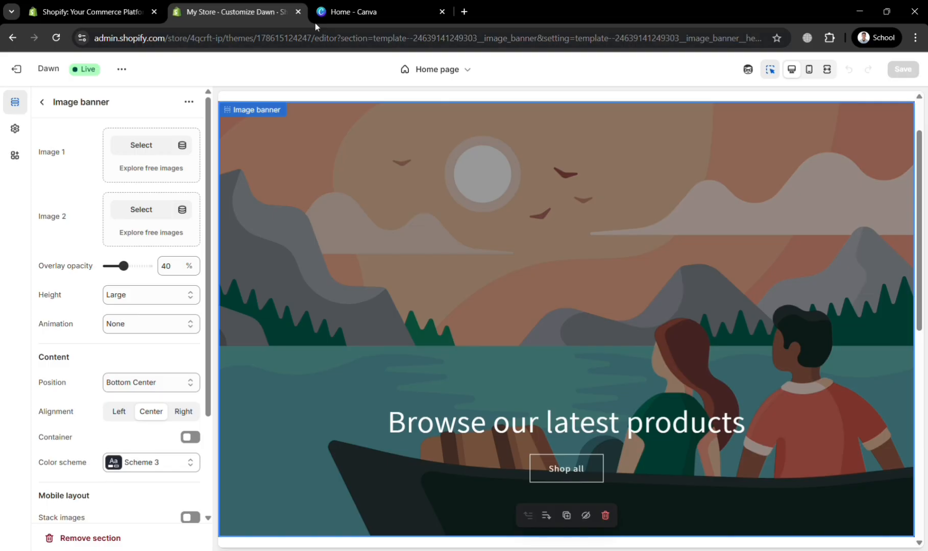
Step: Switch to Canva, start creating a new design and browse the suggested design formats
{"action": "left_click", "coordinate": [349, 11]}
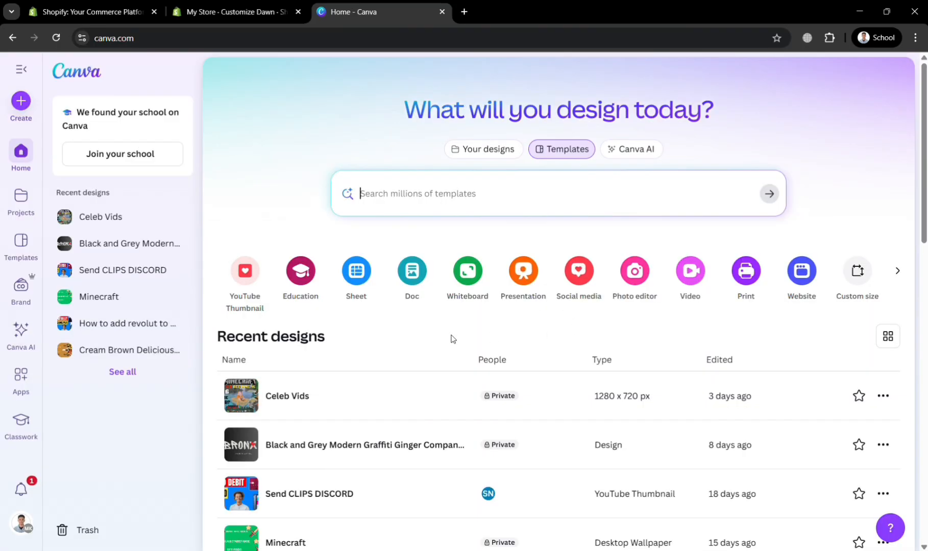
{"action": "left_click", "coordinate": [21, 240]}
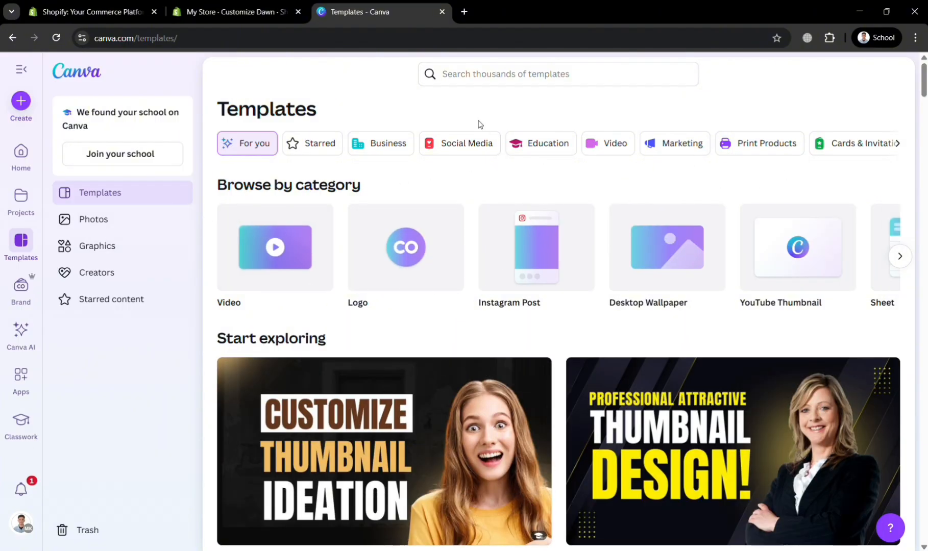
{"action": "left_click", "coordinate": [23, 103]}
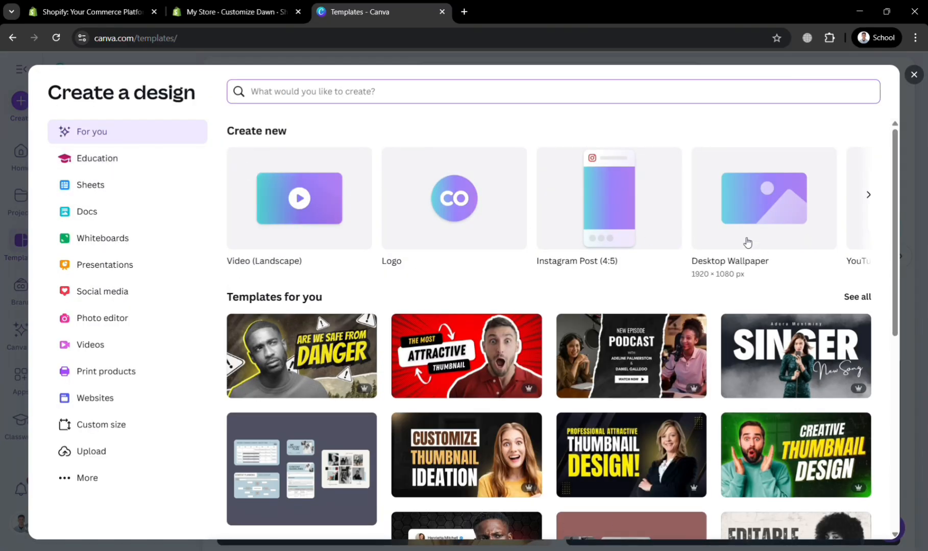
{"action": "left_click", "coordinate": [869, 197]}
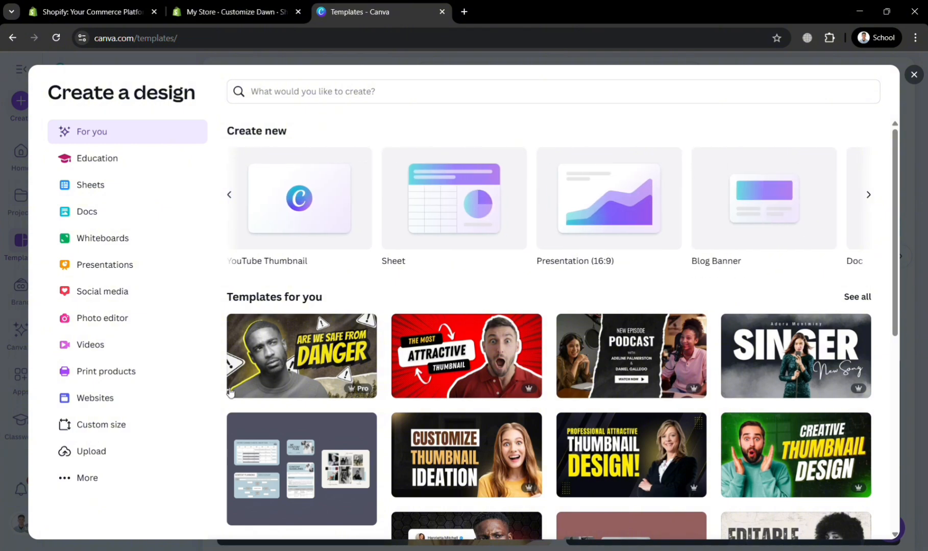
Step: Create a new custom-size design 1800 px wide and 1000 px high
{"action": "left_click", "coordinate": [127, 431]}
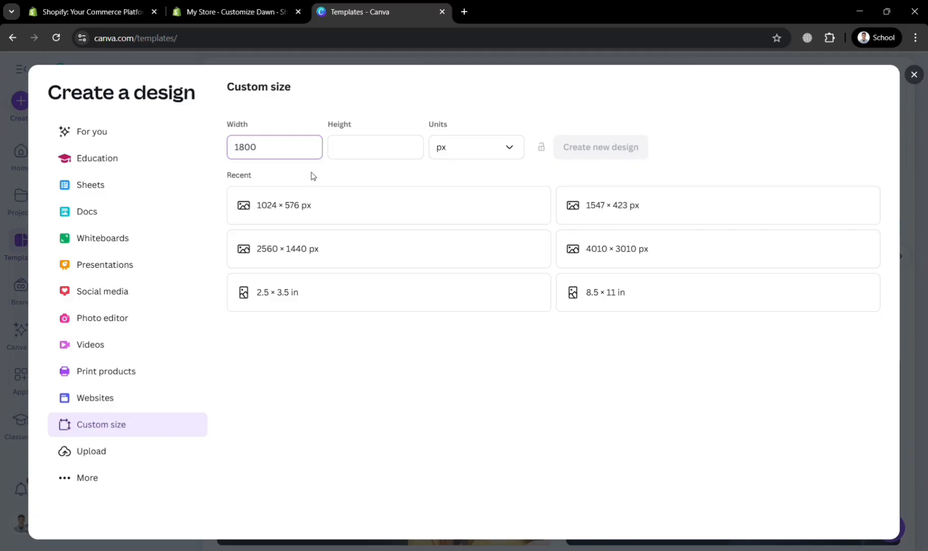
{"action": "left_click", "coordinate": [390, 154]}
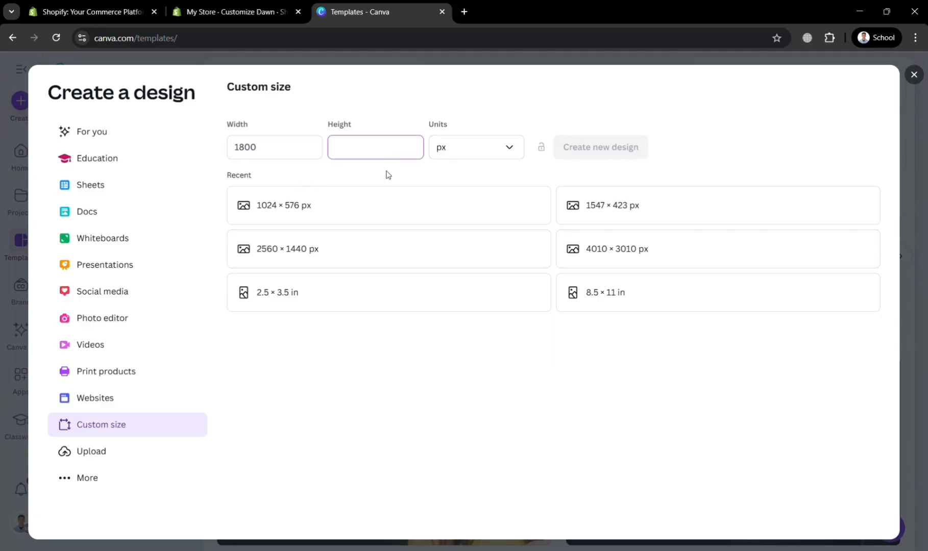
{"action": "type", "text": "1000"}
{"action": "left_click", "coordinate": [709, 141]}
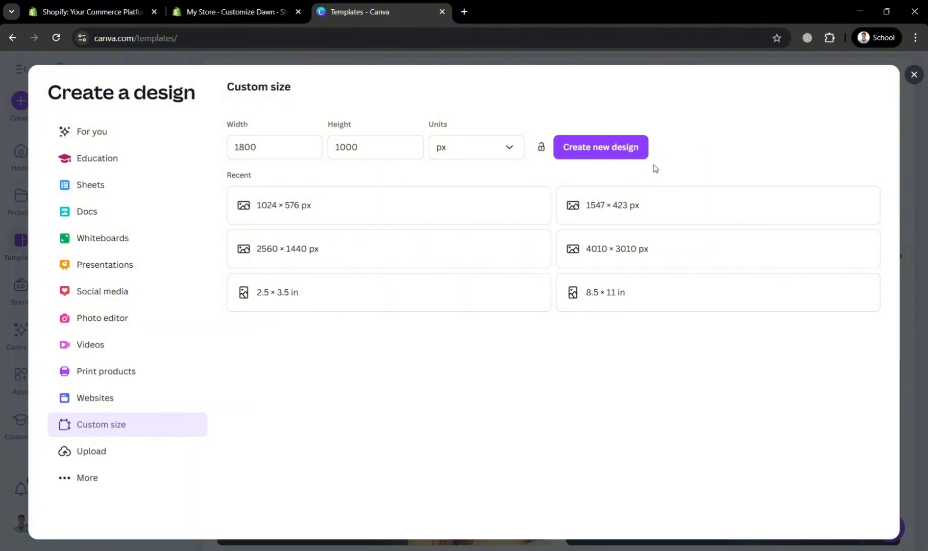
{"action": "left_click", "coordinate": [636, 152]}
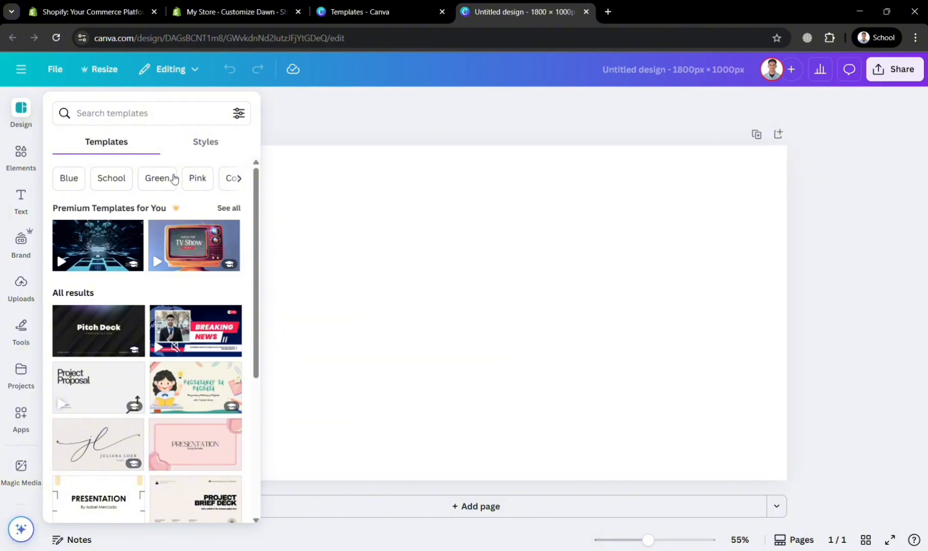
Step: Search the design templates for "banner" and browse through the results
{"action": "left_click", "coordinate": [133, 125]}
{"action": "type", "text": "banner"}
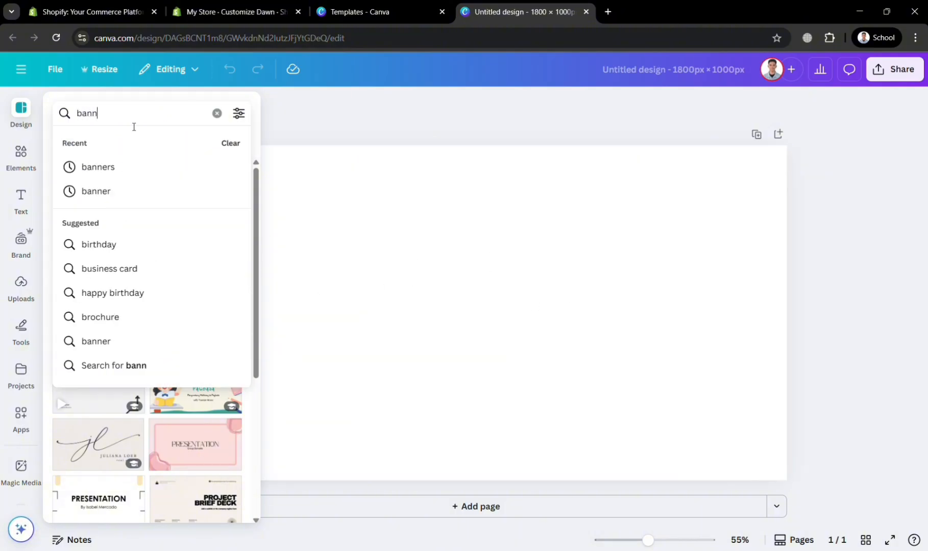
{"action": "key", "text": "Return"}
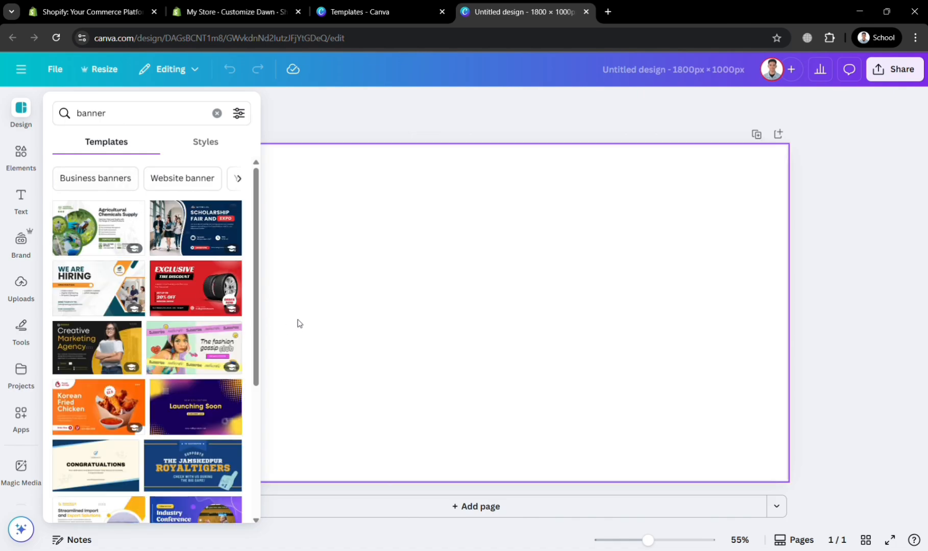
{"action": "scroll", "coordinate": [208, 390], "scroll_direction": "down", "scroll_amount": 5}
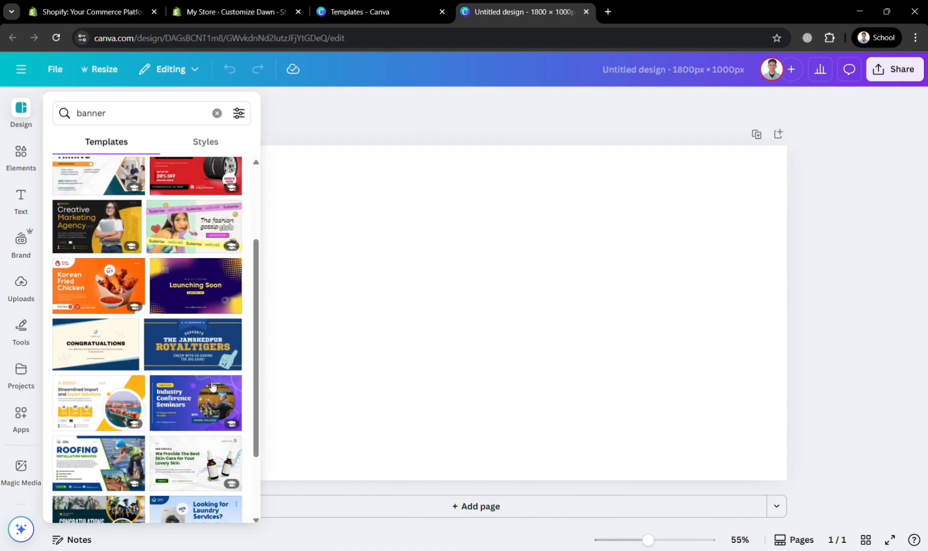
{"action": "scroll", "coordinate": [148, 378], "scroll_direction": "down", "scroll_amount": 7}
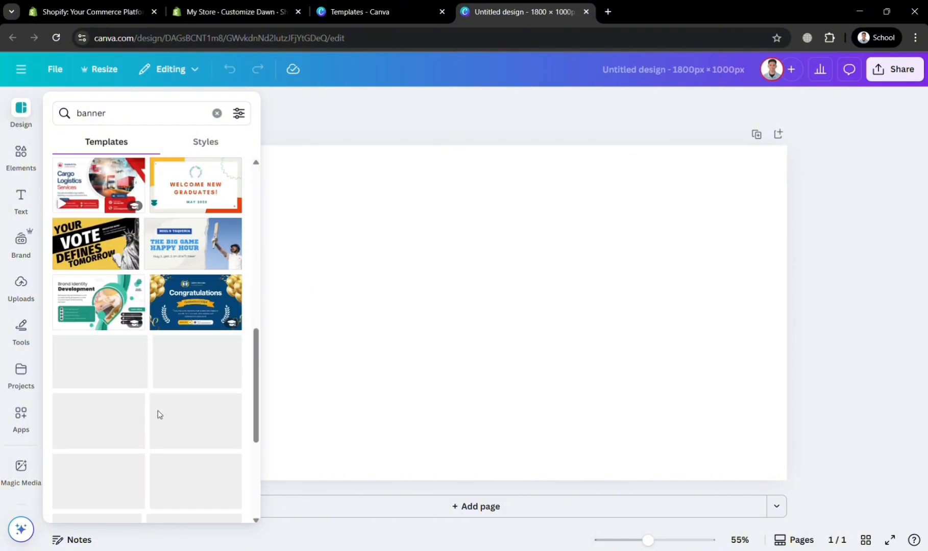
Step: Refine the template search to "banner product" and look through the product banner designs
{"action": "left_click", "coordinate": [131, 118]}
{"action": "type", "text": "prod"}
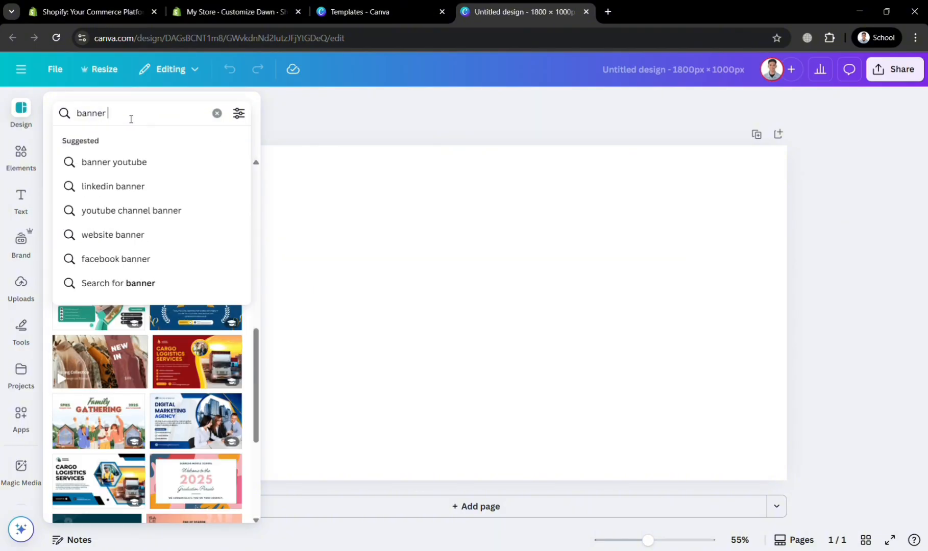
{"action": "type", "text": "yu"}
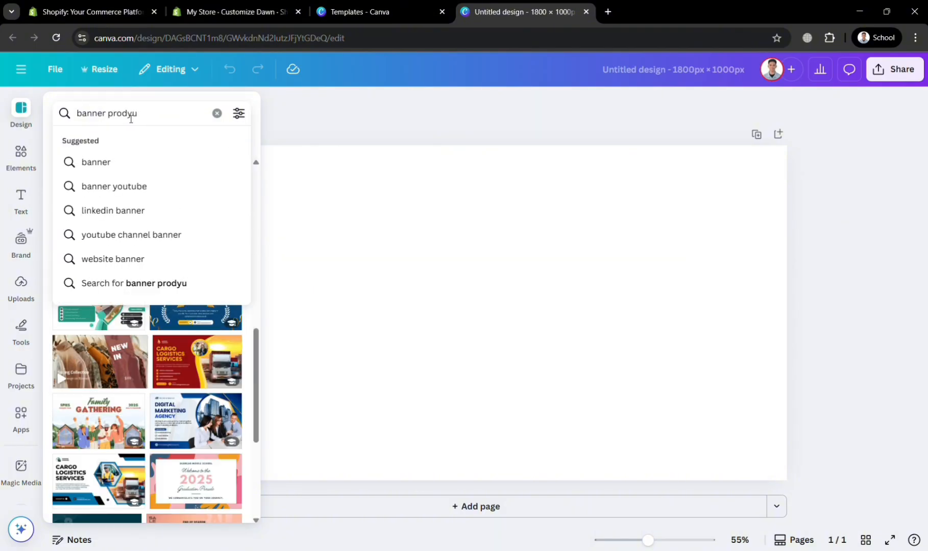
{"action": "key", "text": "BackSpace"}
{"action": "key", "text": "BackSpace"}
{"action": "type", "text": "uct"}
{"action": "key", "text": "Return"}
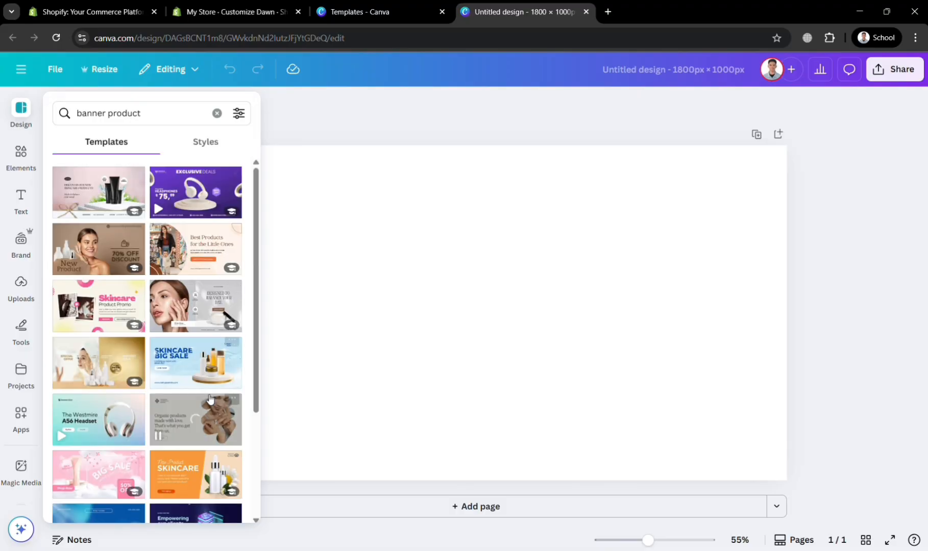
{"action": "scroll", "coordinate": [199, 408], "scroll_direction": "down", "scroll_amount": 3}
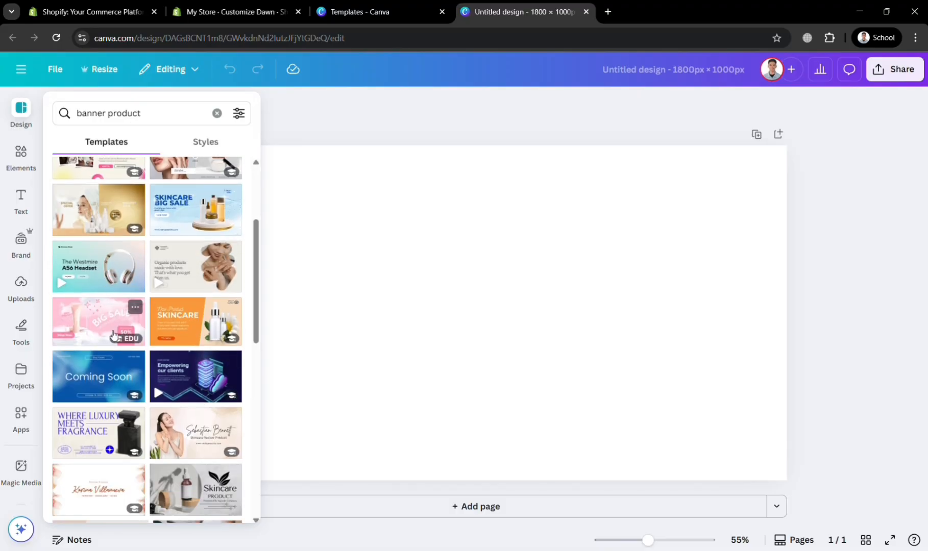
{"action": "left_click", "coordinate": [113, 450]}
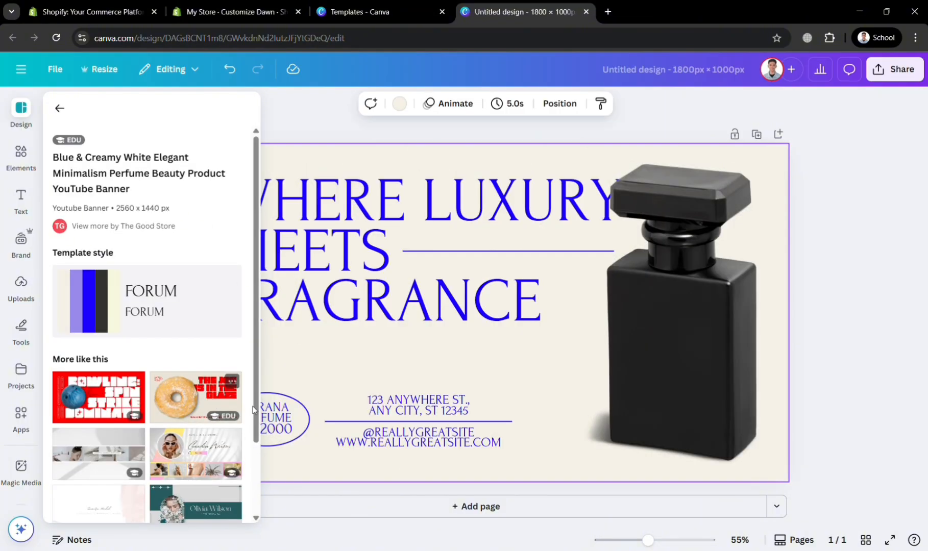
{"action": "left_click", "coordinate": [526, 418]}
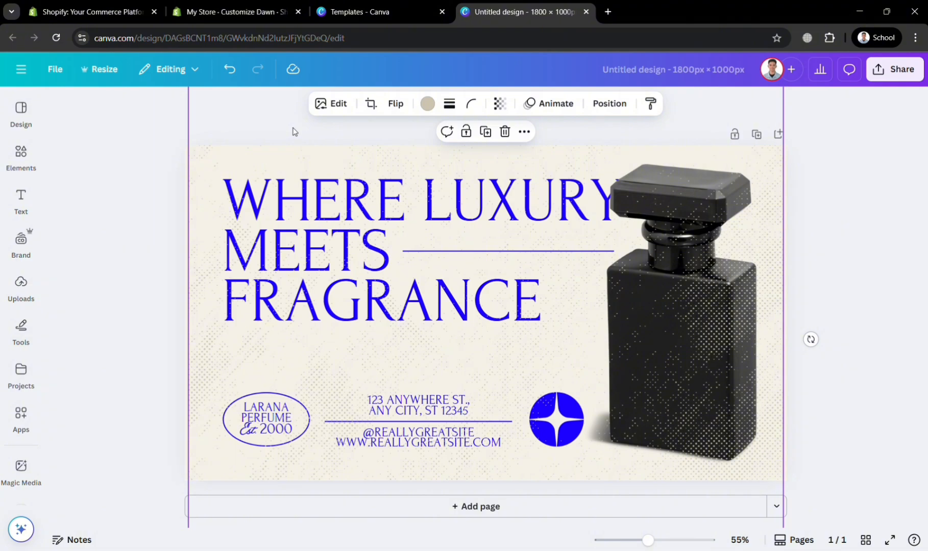
{"action": "key", "text": "ctrl+a"}
{"action": "key", "text": "Delete"}
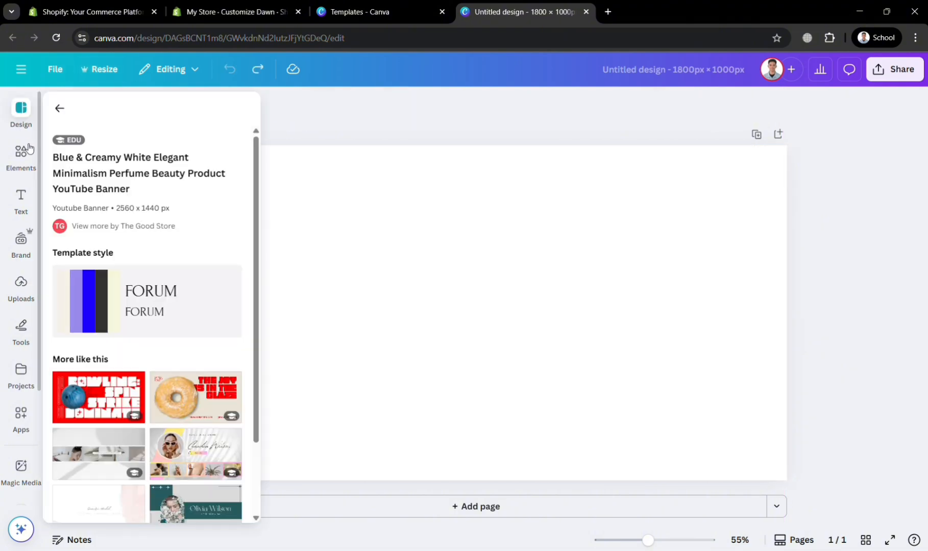
Step: Apply the red and white bowling YouTube banner template from the similar template suggestions to the blank page
{"action": "left_click", "coordinate": [29, 149]}
{"action": "left_click", "coordinate": [29, 124]}
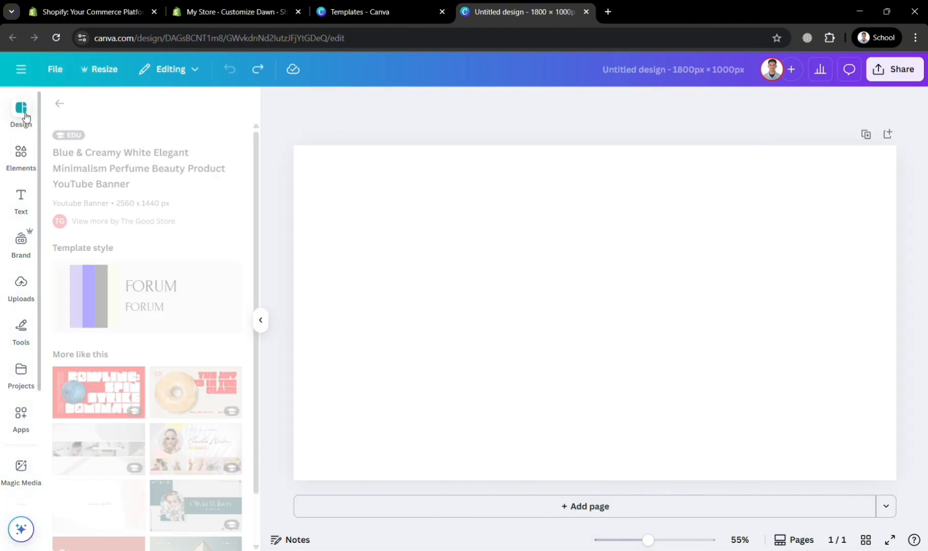
{"action": "scroll", "coordinate": [109, 407], "scroll_direction": "down", "scroll_amount": 1}
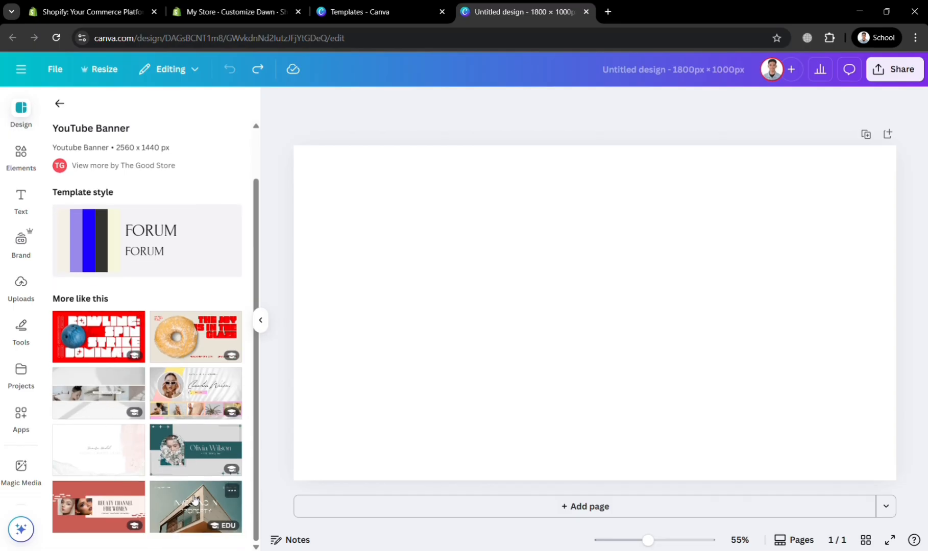
{"action": "left_click", "coordinate": [91, 339]}
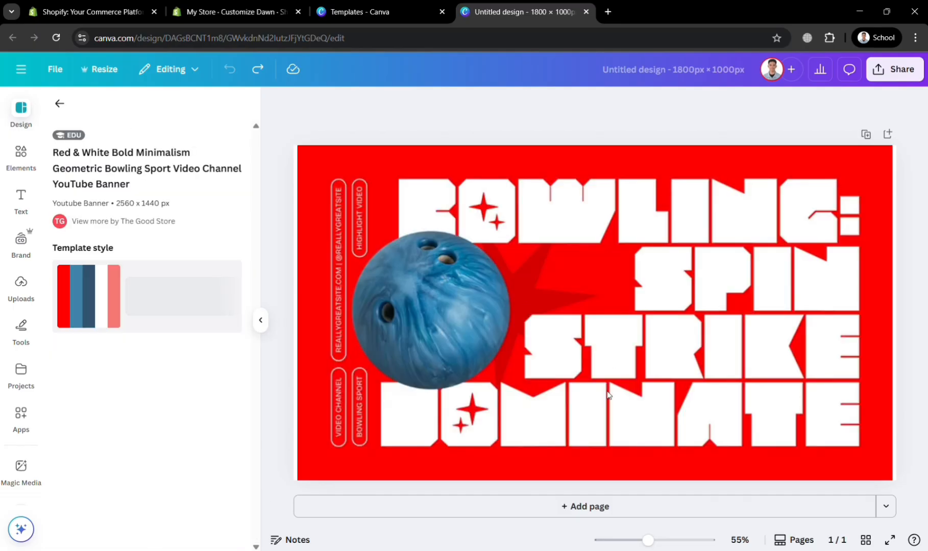
{"action": "left_click", "coordinate": [555, 281]}
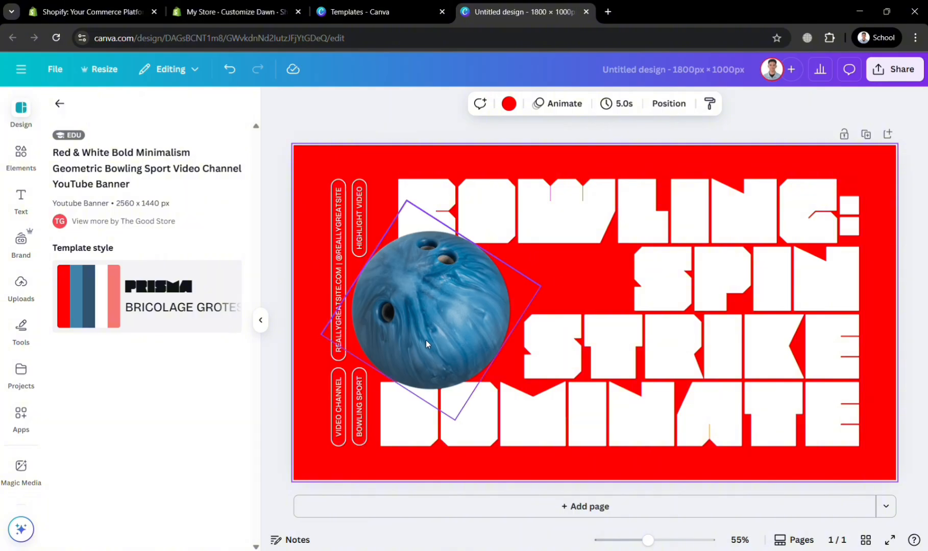
Step: Return to the template library, search for "banner product" again and look through the results
{"action": "left_click", "coordinate": [59, 104]}
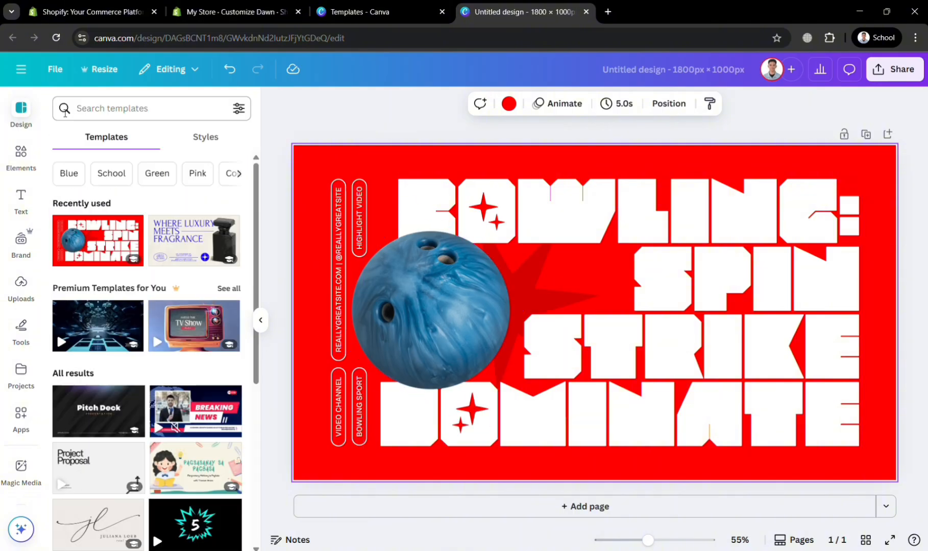
{"action": "scroll", "coordinate": [188, 386], "scroll_direction": "down", "scroll_amount": 6}
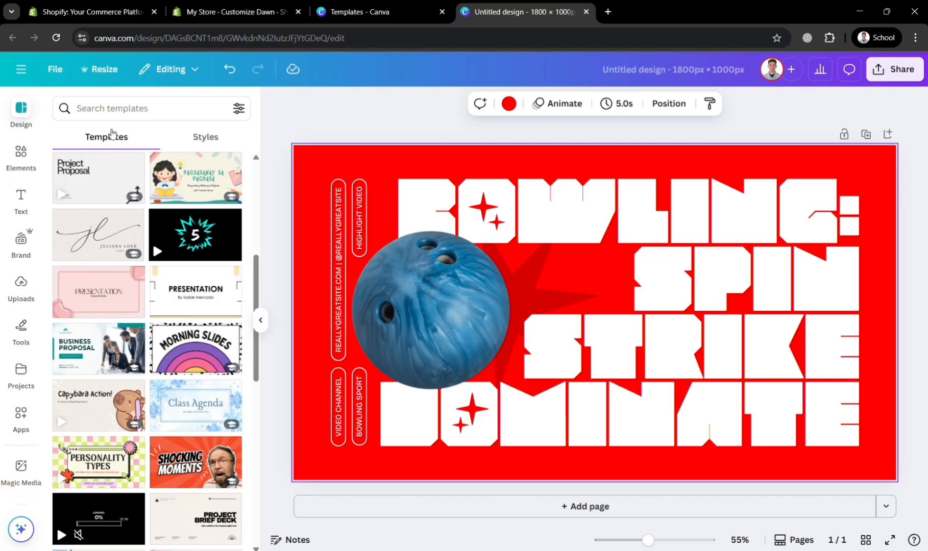
{"action": "left_click", "coordinate": [132, 109]}
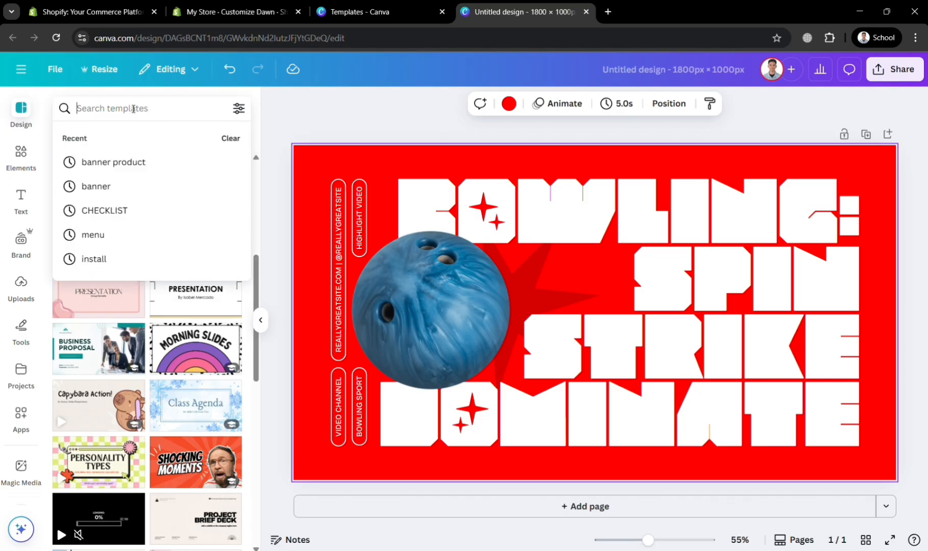
{"action": "left_click", "coordinate": [108, 163]}
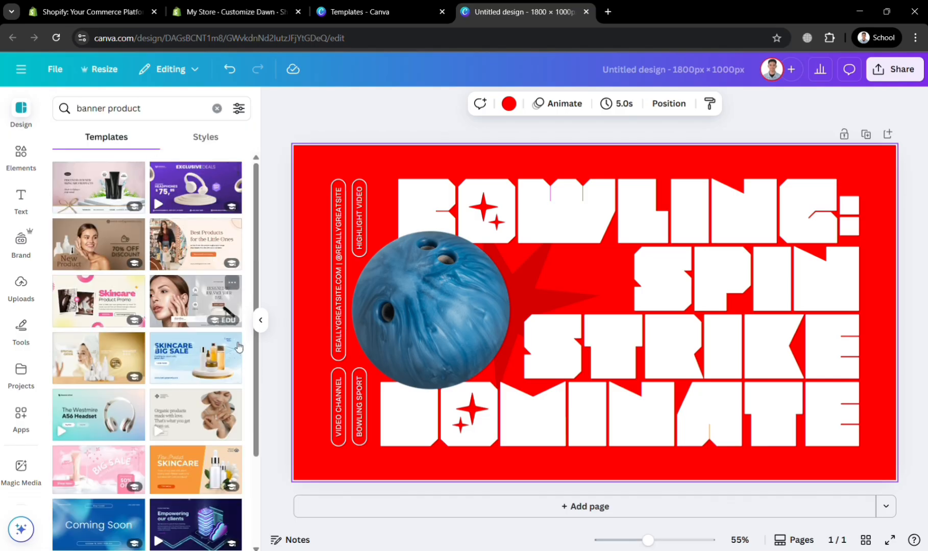
{"action": "left_click_drag", "start_coordinate": [258, 287], "coordinate": [263, 437]}
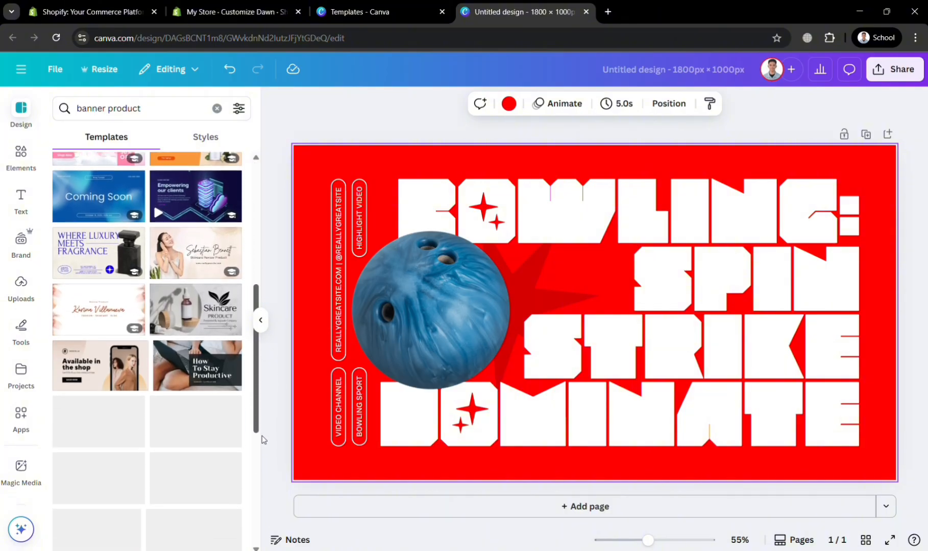
Step: Replace the bowling headline with "KICK YOUR STYLE" and set its font to Archivo Black
{"action": "left_click", "coordinate": [436, 338]}
{"action": "left_click", "coordinate": [21, 155]}
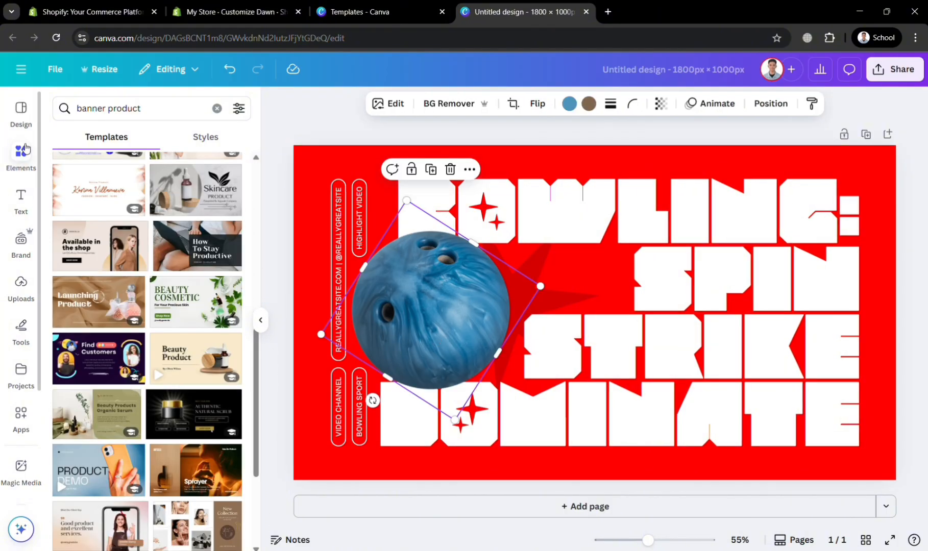
{"action": "left_click", "coordinate": [614, 270]}
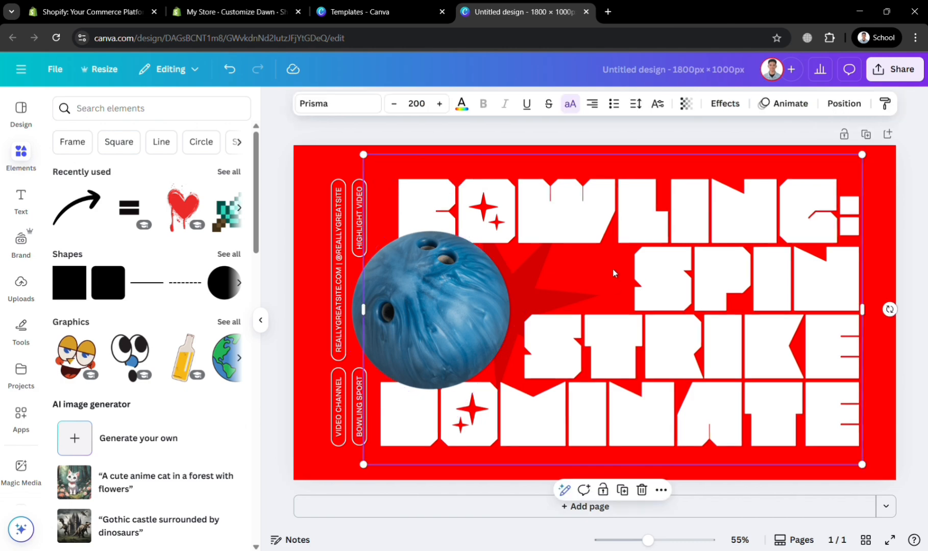
{"action": "double_click", "coordinate": [616, 275]}
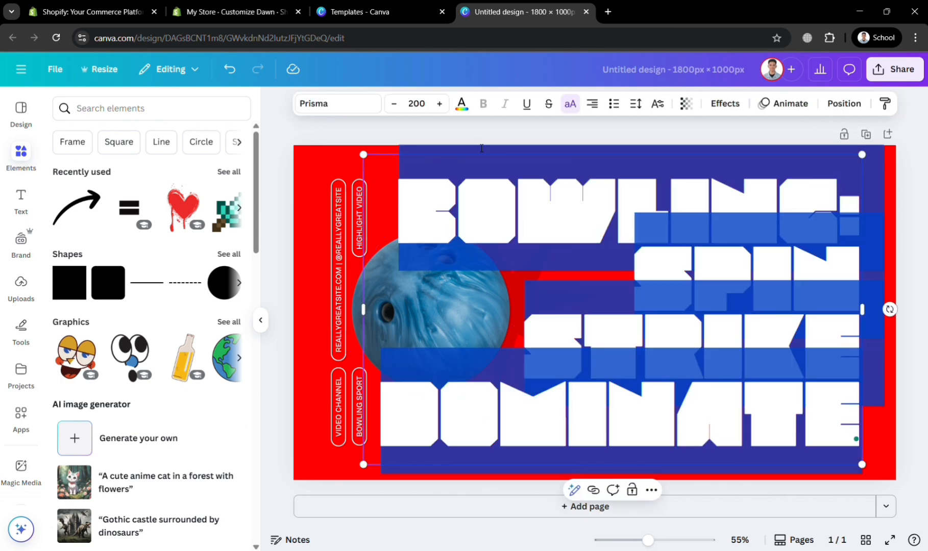
{"action": "left_click", "coordinate": [379, 109]}
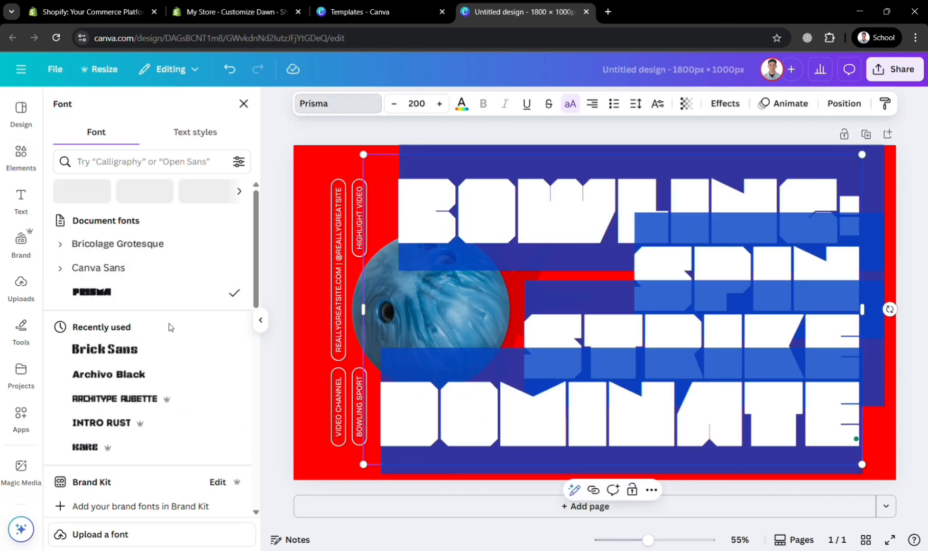
{"action": "left_click", "coordinate": [170, 354]}
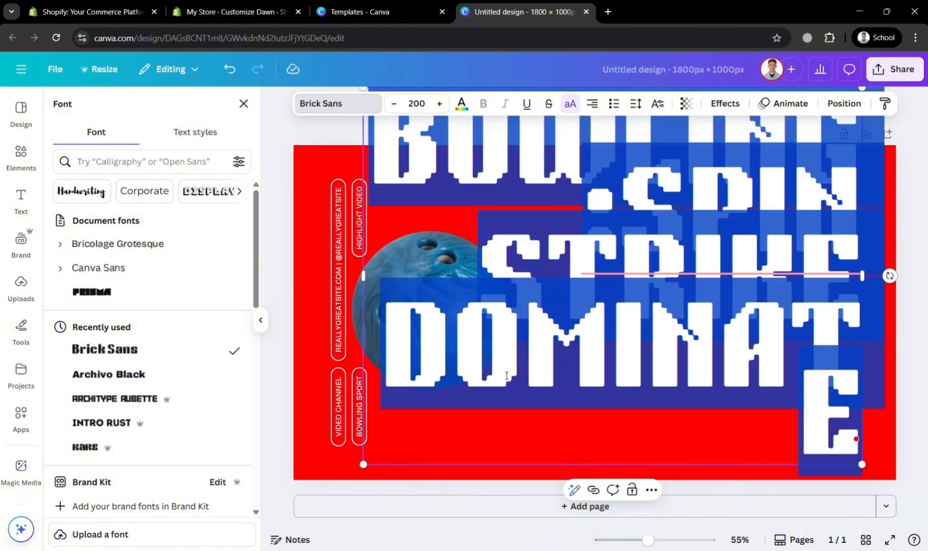
{"action": "type", "text": "KICK"}
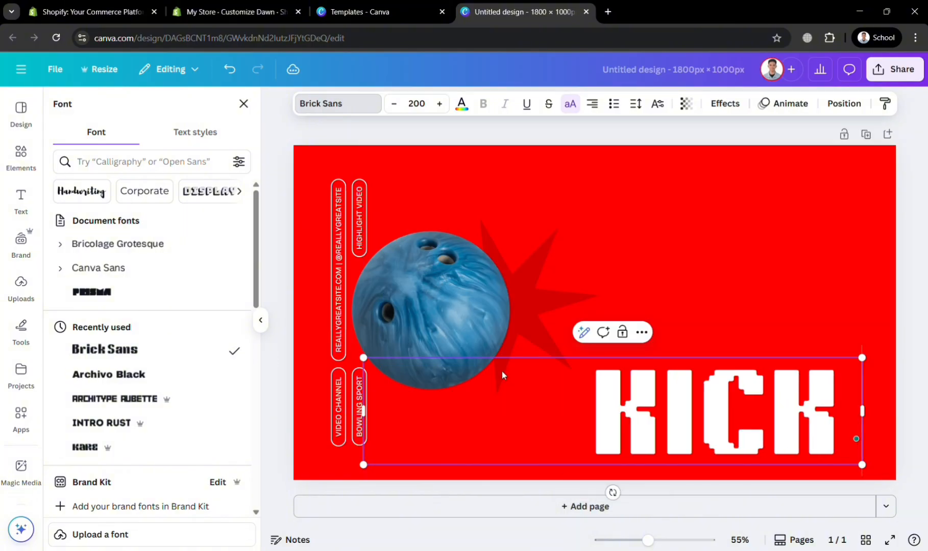
{"action": "type", "text": " YOUR"}
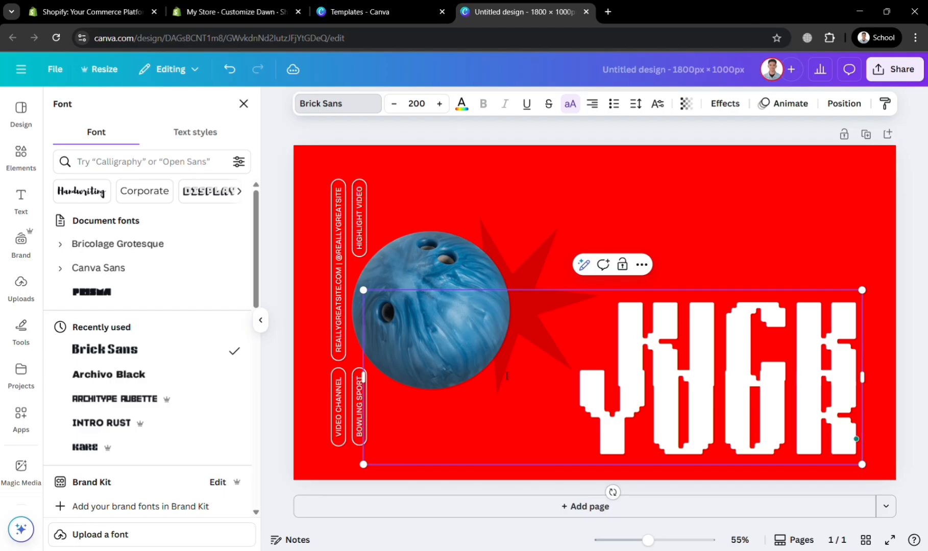
{"action": "type", "text": " STYLE"}
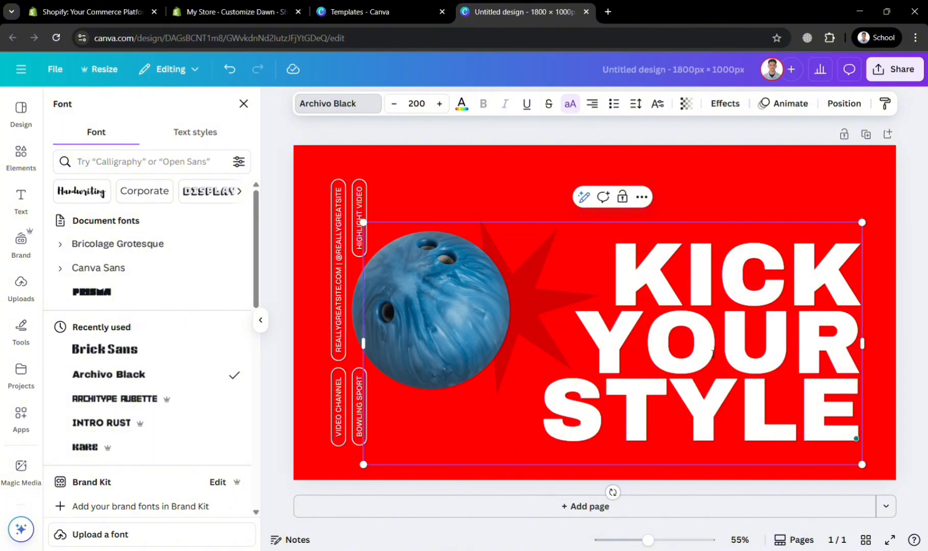
{"action": "key", "text": "Escape"}
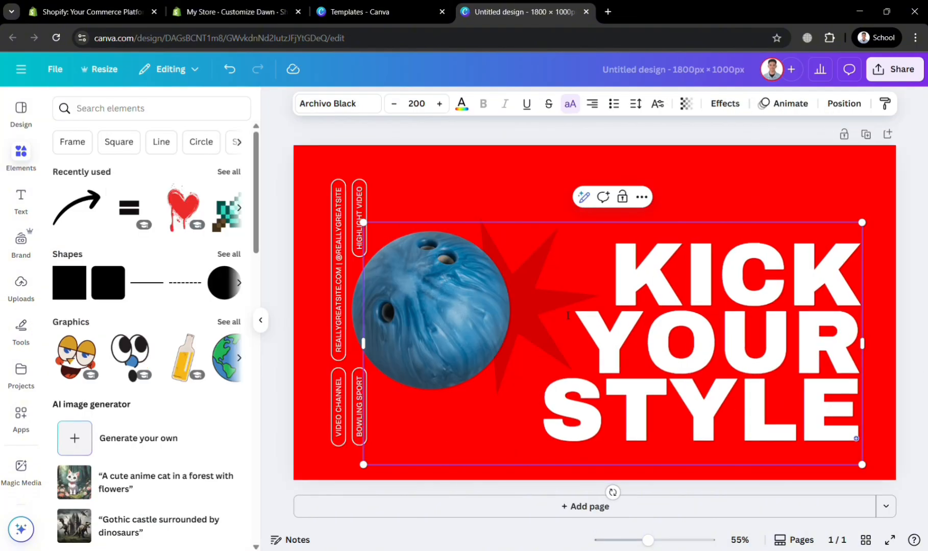
Step: Delete the blue bowling ball image from the banner
{"action": "left_click", "coordinate": [322, 285]}
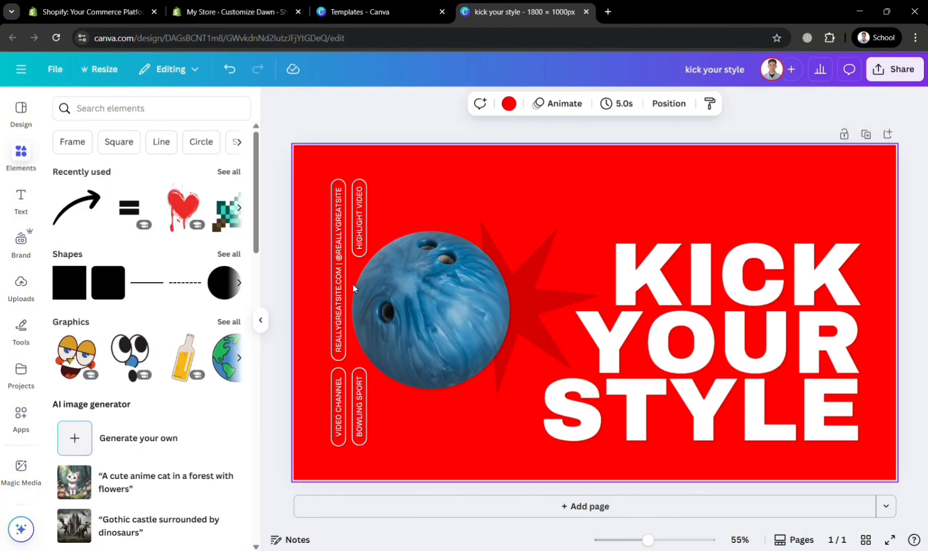
{"action": "left_click", "coordinate": [407, 287]}
{"action": "key", "text": "Delete"}
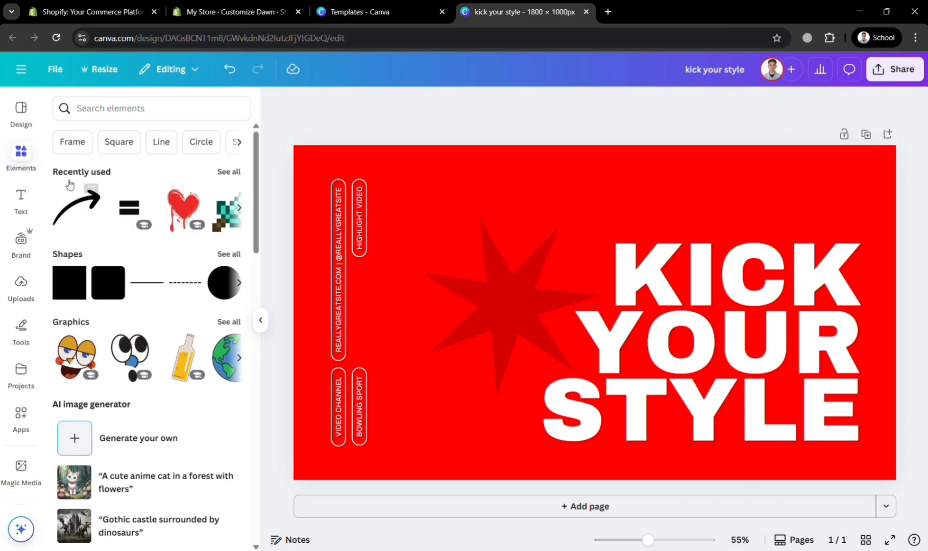
Step: Search the elements for "nike red shoes" and add the photo of the red and white high-top sneaker to the banner
{"action": "left_click", "coordinate": [104, 118]}
{"action": "type", "text": "ni"}
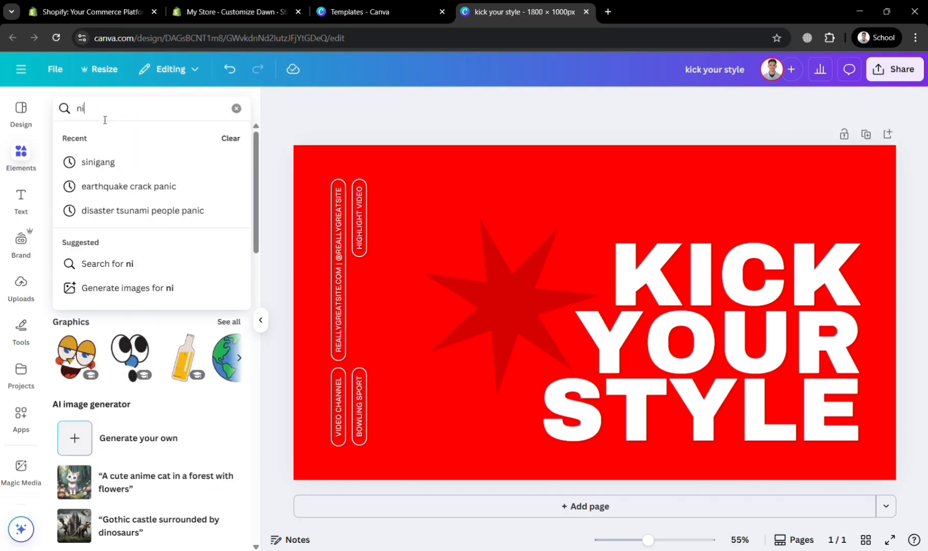
{"action": "type", "text": "ke red s"}
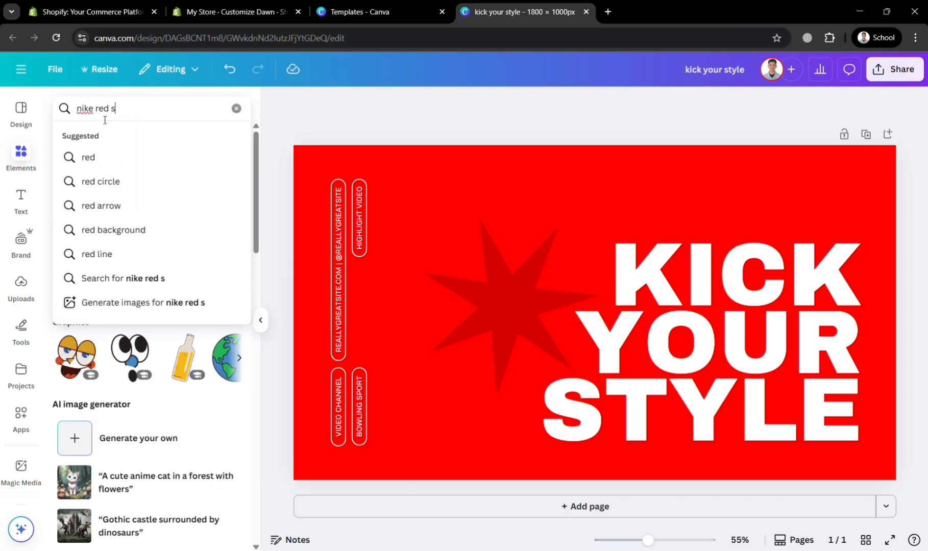
{"action": "type", "text": "hoes"}
{"action": "key", "text": "Return"}
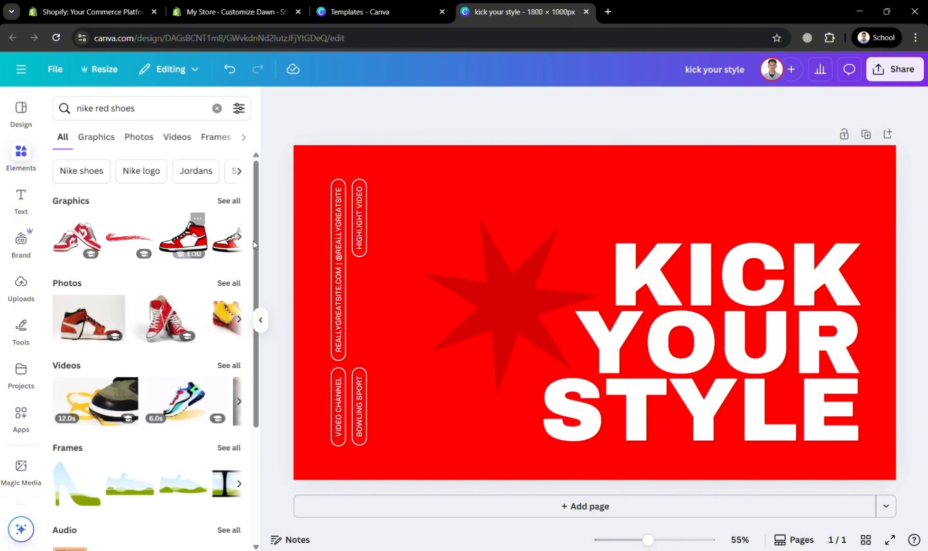
{"action": "left_click", "coordinate": [89, 320]}
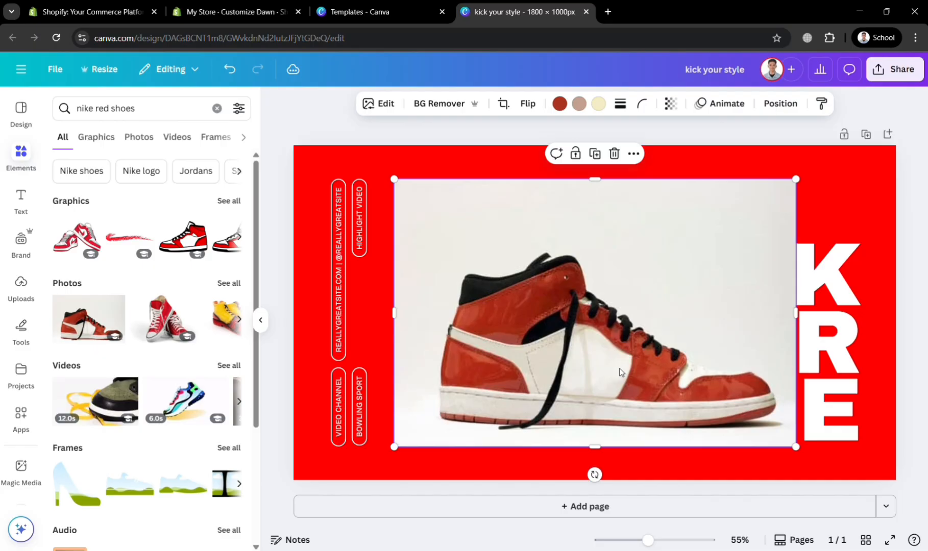
{"action": "left_click_drag", "start_coordinate": [620, 372], "coordinate": [650, 360]}
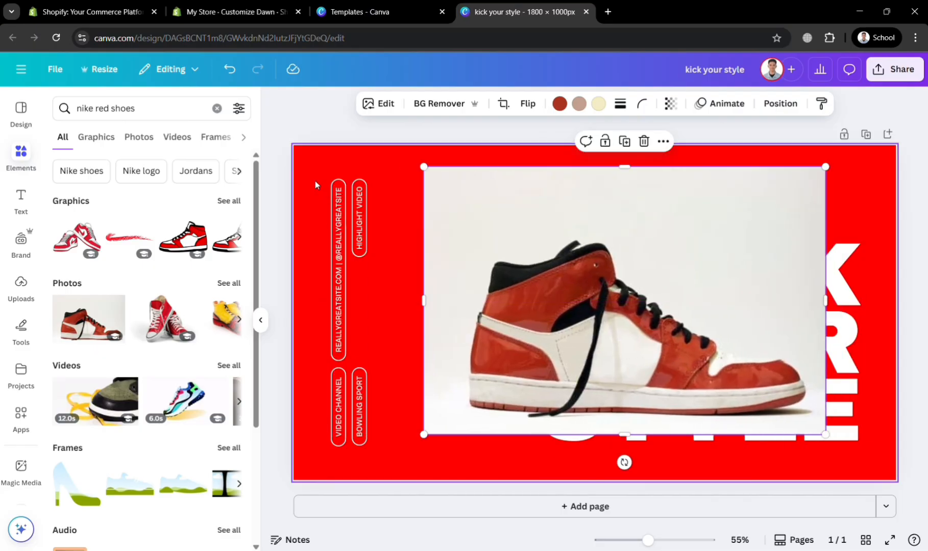
Step: Delete the vertical text labels and their rounded outlines along the banner's left side, including the "BOWLING SPORT" text
{"action": "left_click_drag", "start_coordinate": [315, 183], "coordinate": [352, 345]}
{"action": "left_click_drag", "start_coordinate": [366, 382], "coordinate": [371, 408]}
{"action": "left_click", "coordinate": [368, 383]}
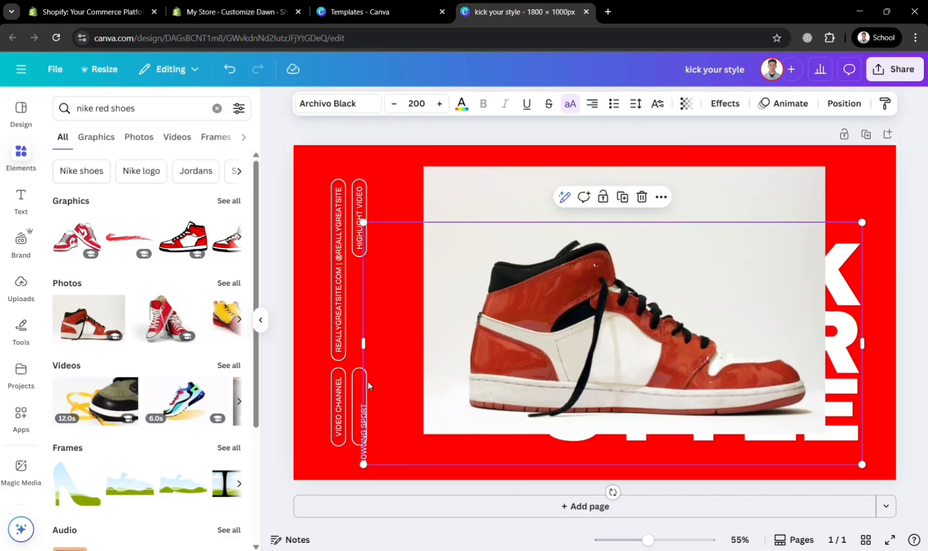
{"action": "left_click_drag", "start_coordinate": [313, 195], "coordinate": [384, 294]}
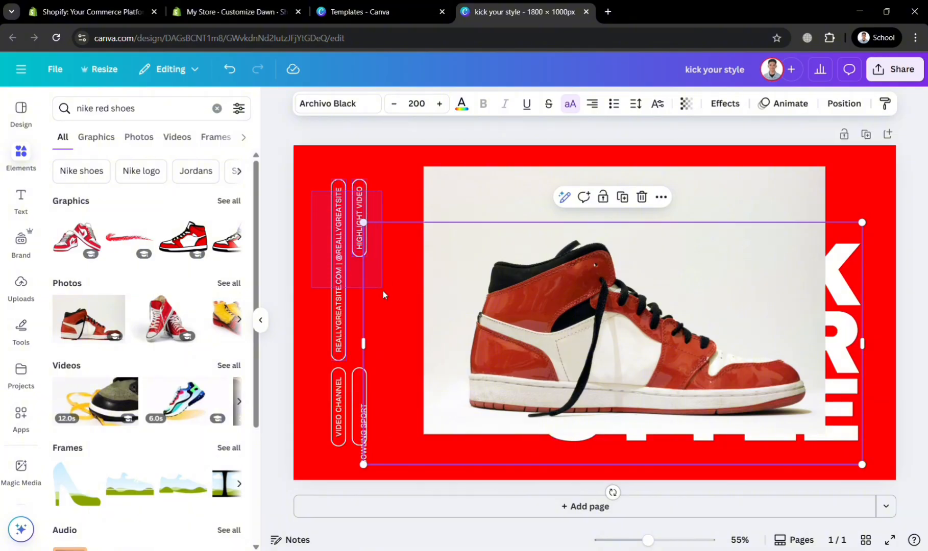
{"action": "left_click_drag", "start_coordinate": [363, 449], "coordinate": [365, 449]}
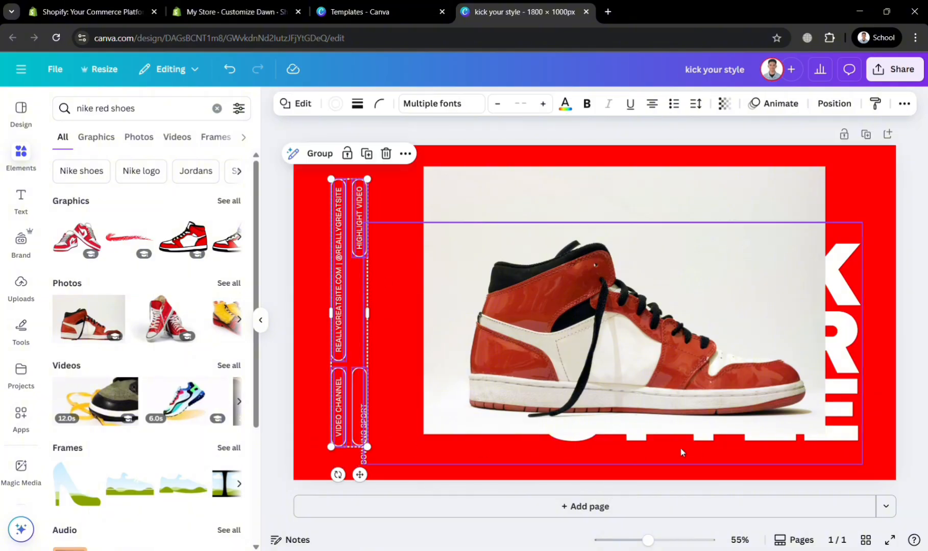
{"action": "key", "text": "Delete"}
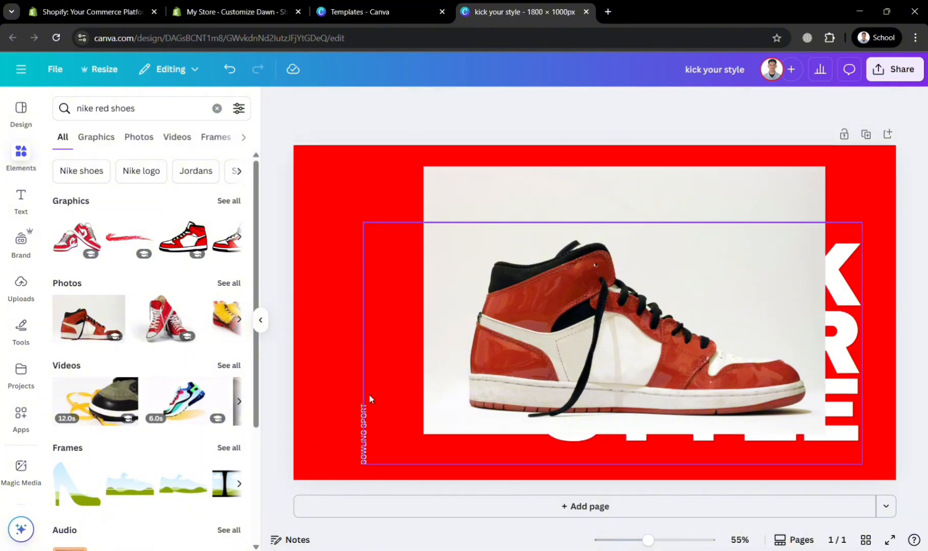
{"action": "left_click", "coordinate": [364, 442]}
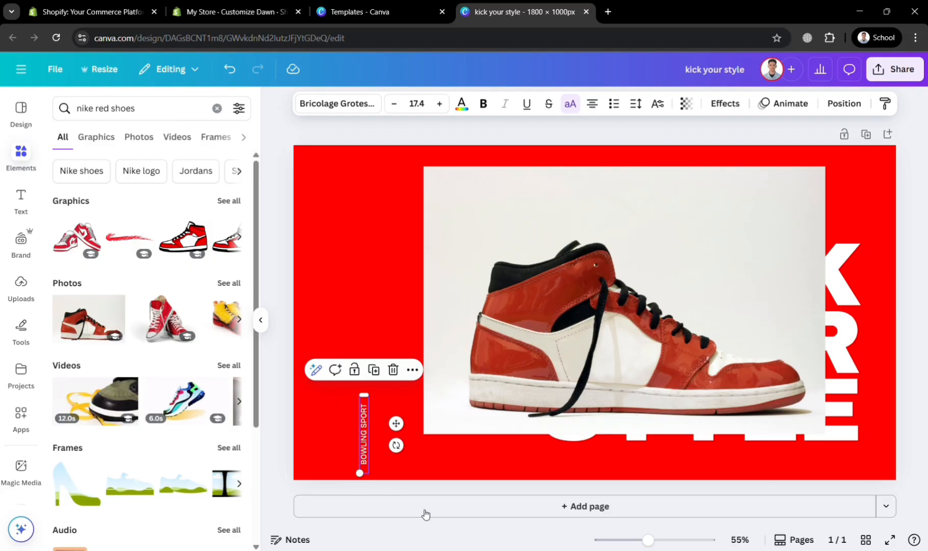
Step: Shrink the sneaker photo, remove its background, and place the cutout in the left half of the banner
{"action": "left_click_drag", "start_coordinate": [449, 380], "coordinate": [386, 371]}
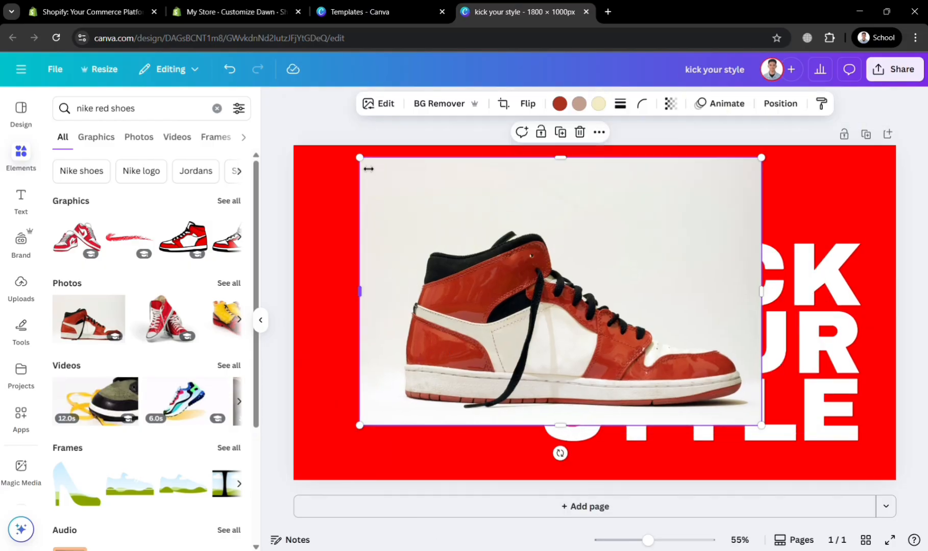
{"action": "left_click_drag", "start_coordinate": [369, 169], "coordinate": [525, 318]}
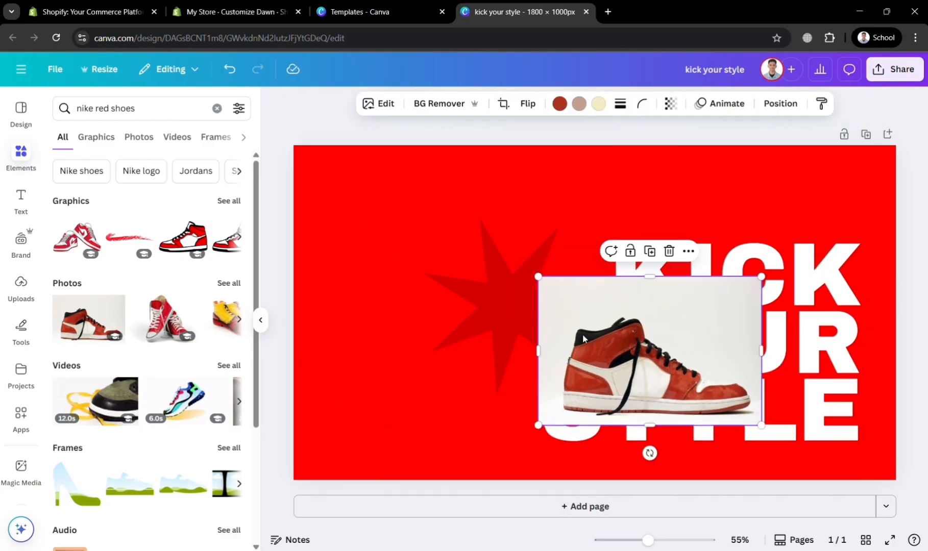
{"action": "left_click", "coordinate": [434, 106]}
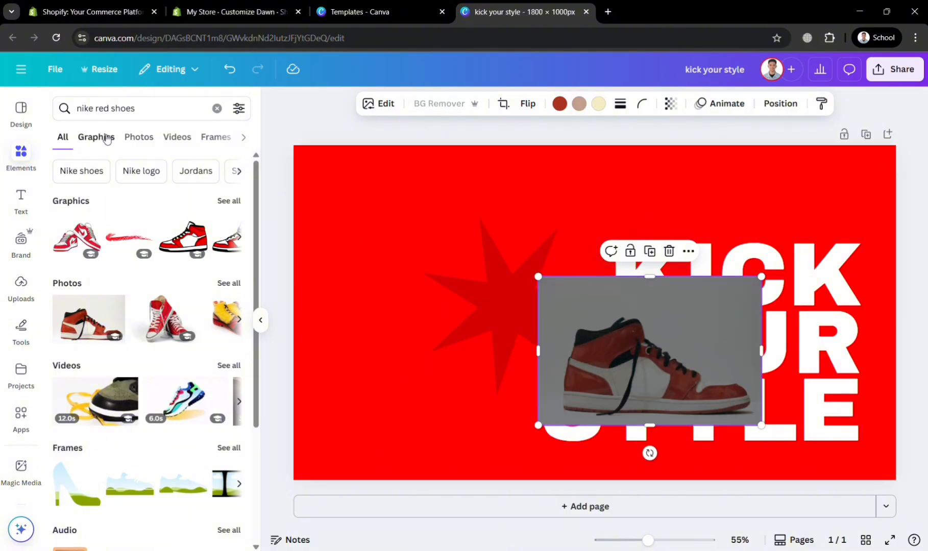
{"action": "left_click", "coordinate": [134, 138]}
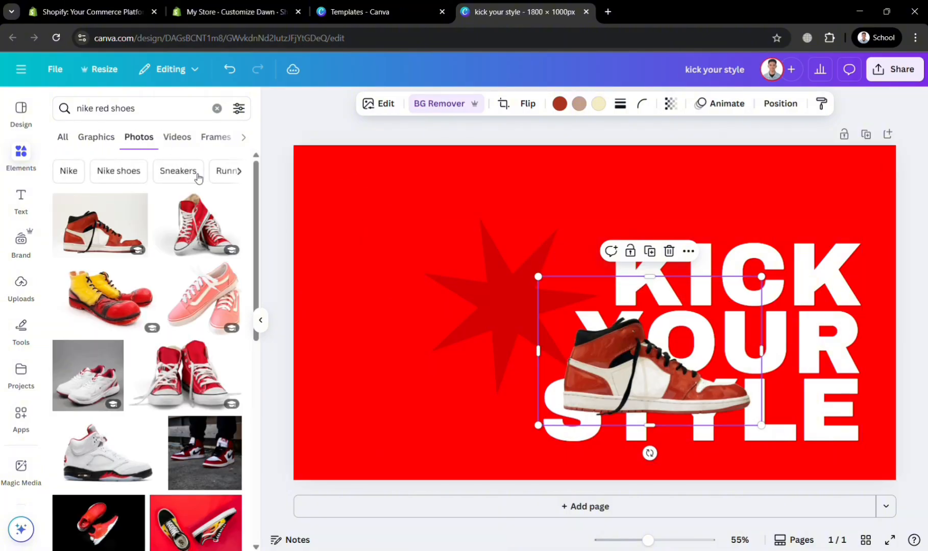
{"action": "left_click_drag", "start_coordinate": [640, 360], "coordinate": [409, 291]}
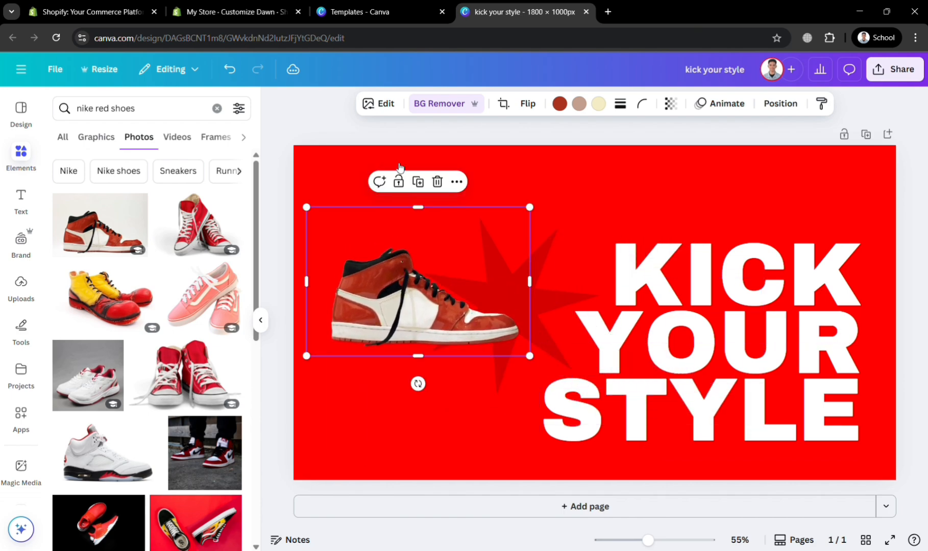
Step: Give the sneaker cutout an outline shadow in white (#FFFFFF) and increase the outline's size
{"action": "left_click", "coordinate": [386, 105]}
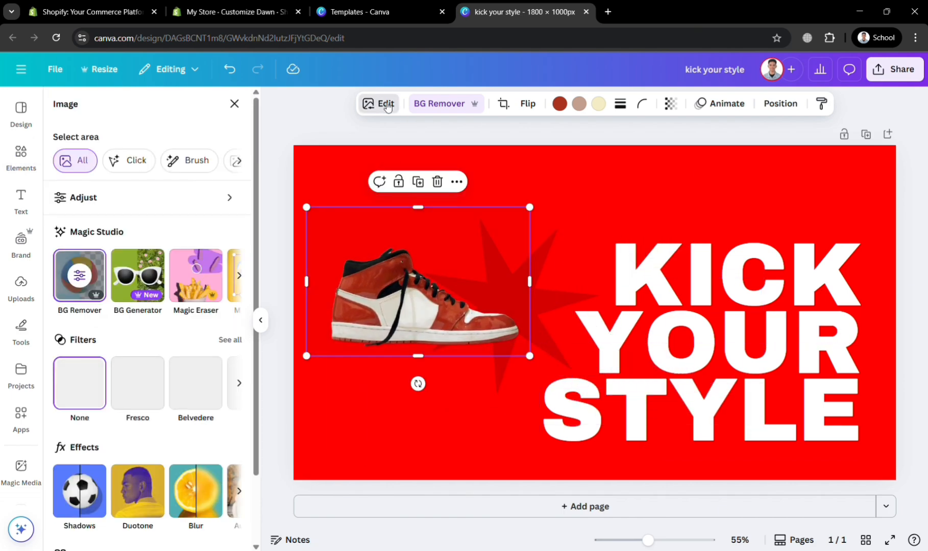
{"action": "left_click", "coordinate": [97, 499]}
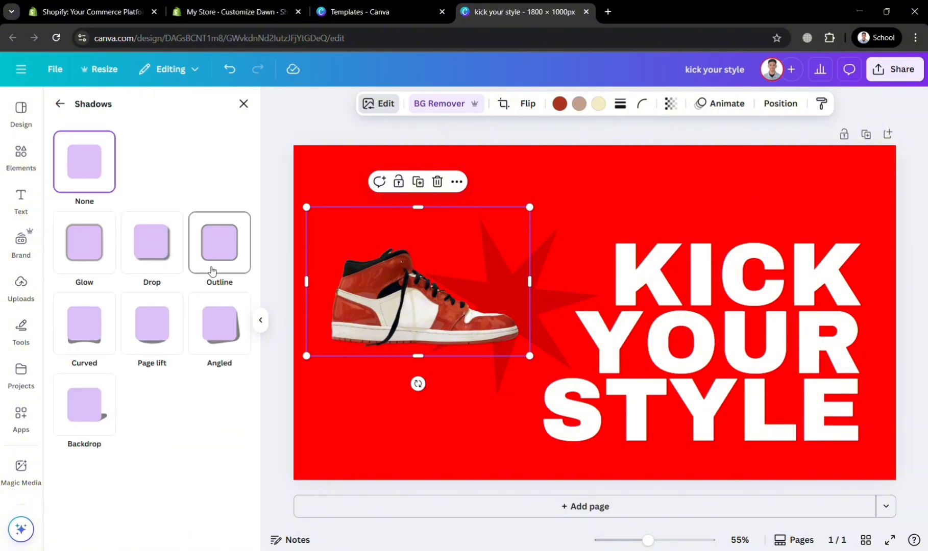
{"action": "left_click", "coordinate": [212, 268]}
{"action": "left_click", "coordinate": [237, 513]}
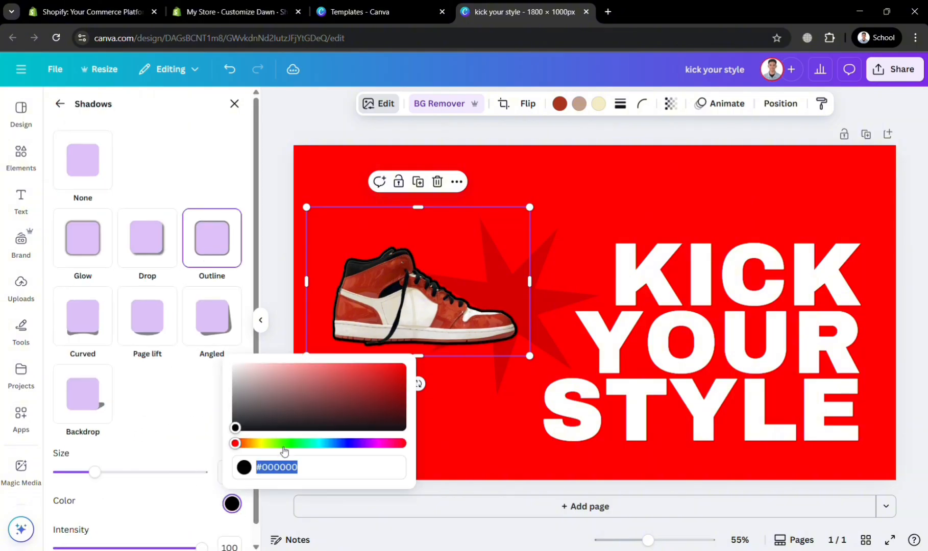
{"action": "left_click_drag", "start_coordinate": [263, 427], "coordinate": [235, 366]}
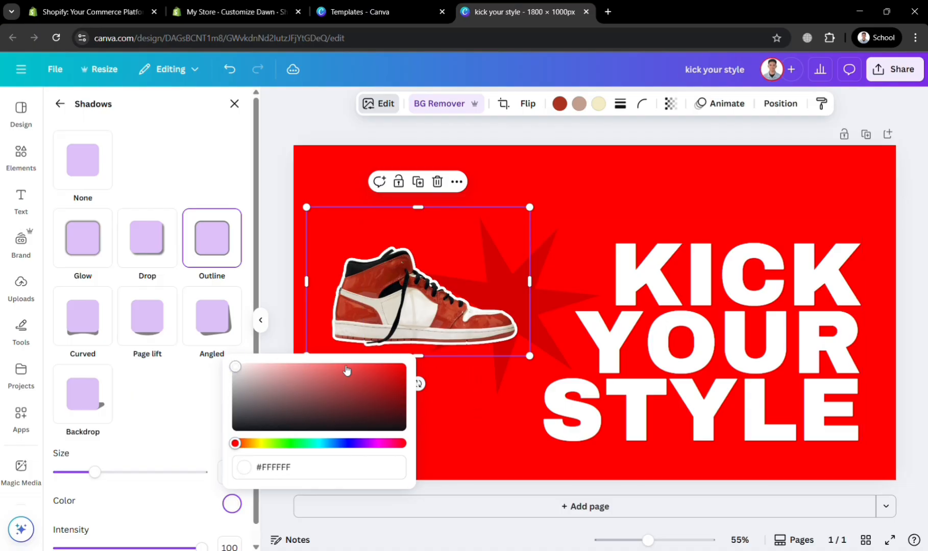
{"action": "left_click", "coordinate": [127, 473]}
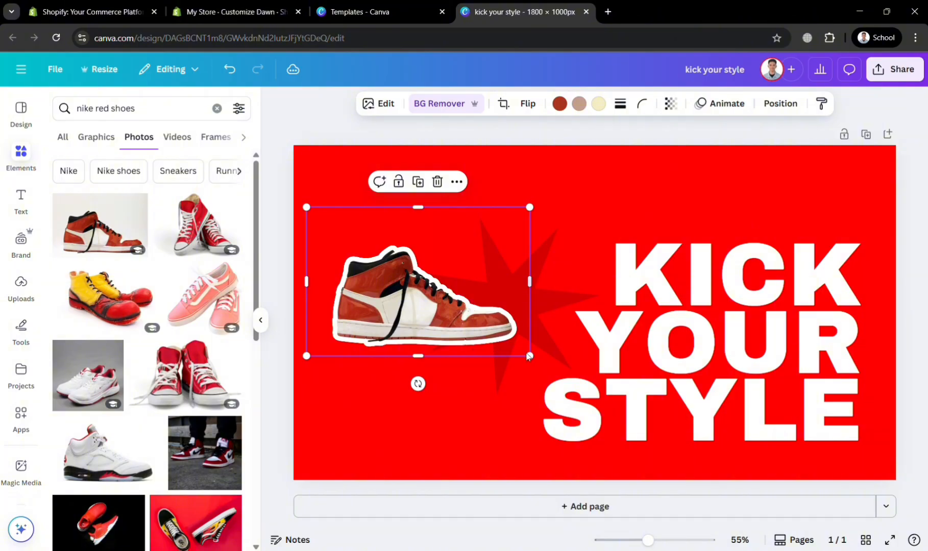
Step: Enlarge the outlined sneaker so it fills the banner's left half beside the "KICK YOUR STYLE" headline
{"action": "left_click_drag", "start_coordinate": [539, 364], "coordinate": [628, 422]}
{"action": "left_click_drag", "start_coordinate": [530, 362], "coordinate": [491, 325]}
{"action": "left_click", "coordinate": [672, 342]}
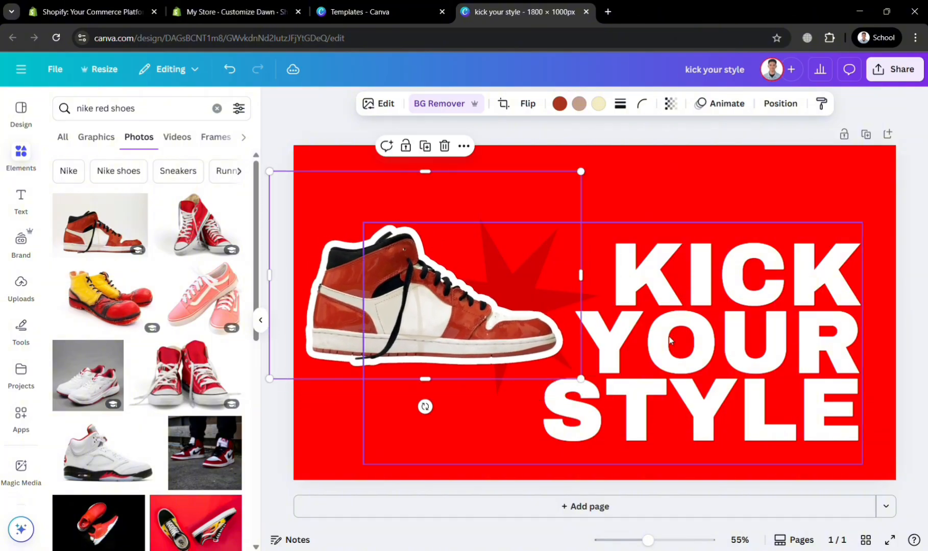
{"action": "left_click_drag", "start_coordinate": [753, 330], "coordinate": [752, 328]}
{"action": "left_click", "coordinate": [912, 224]}
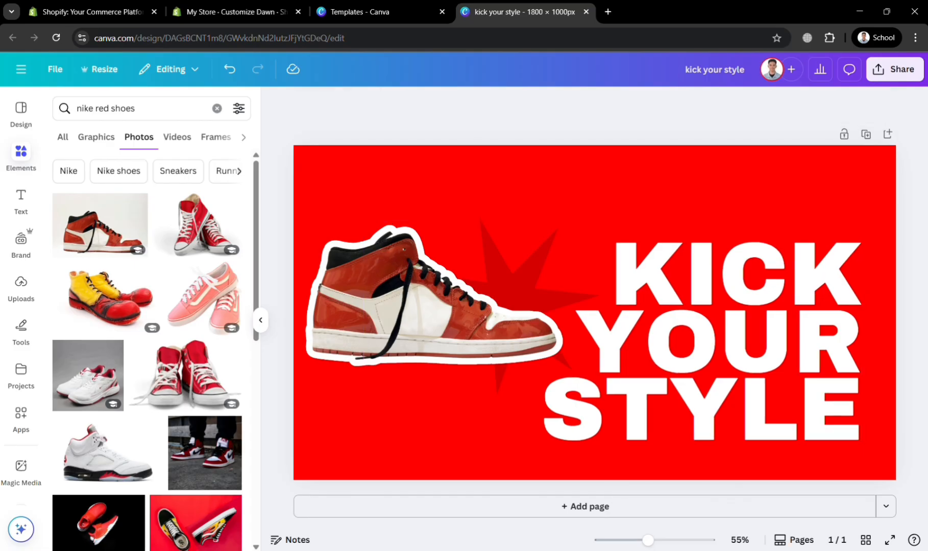
Step: Add the text "ON SALE NOW!" in white Intro Rust at size 84 above the sneaker
{"action": "left_click", "coordinate": [22, 200]}
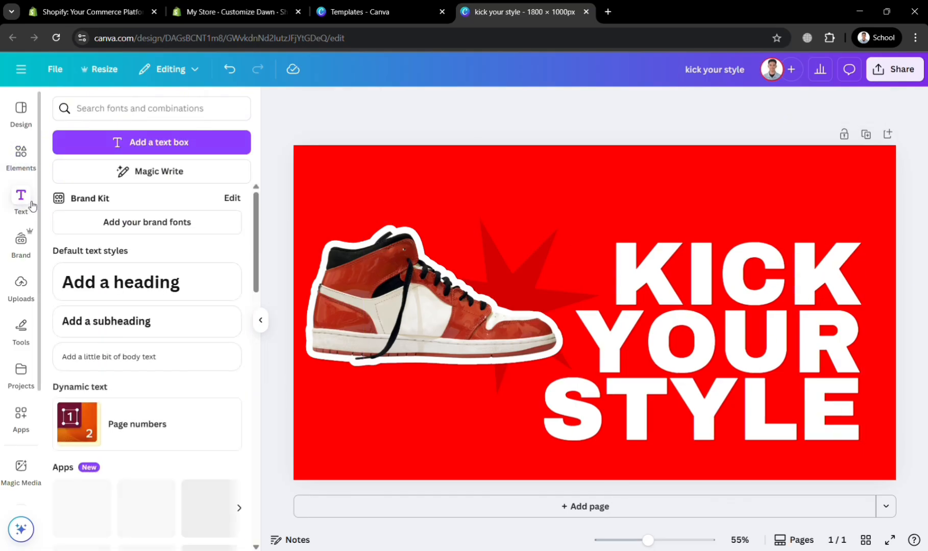
{"action": "left_click", "coordinate": [178, 294]}
{"action": "left_click", "coordinate": [167, 381]}
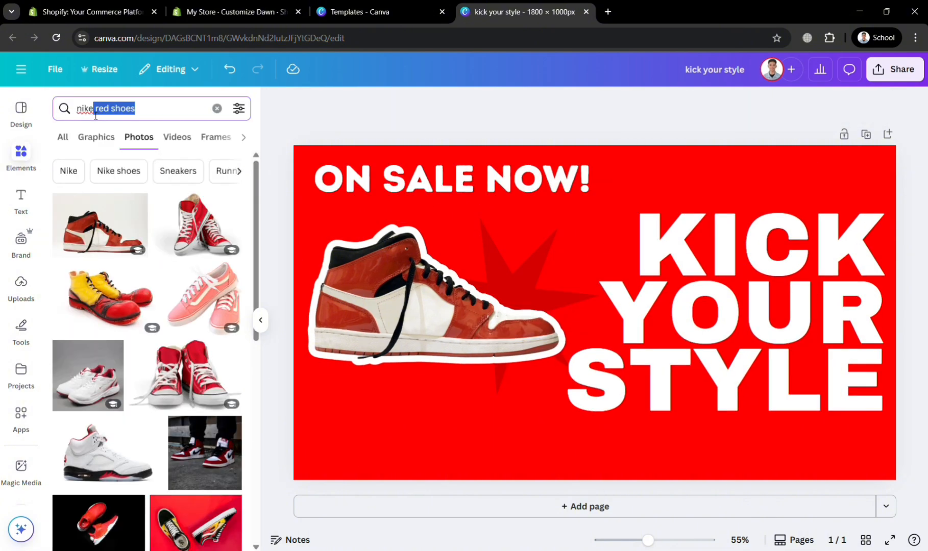
Step: Search the elements for "nike LOGO" and limit the results to graphics
{"action": "key", "text": "BackSpace"}
{"action": "type", "text": "LOGO"}
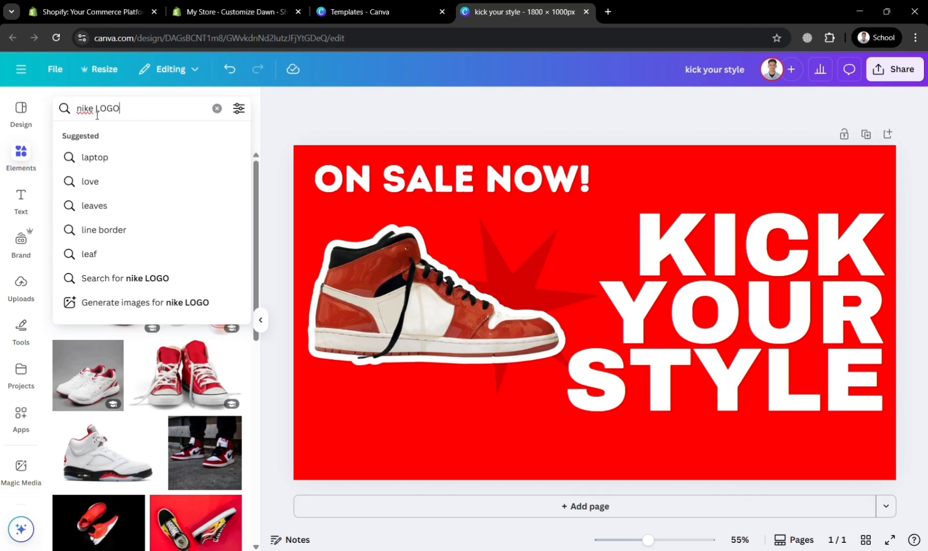
{"action": "key", "text": "Return"}
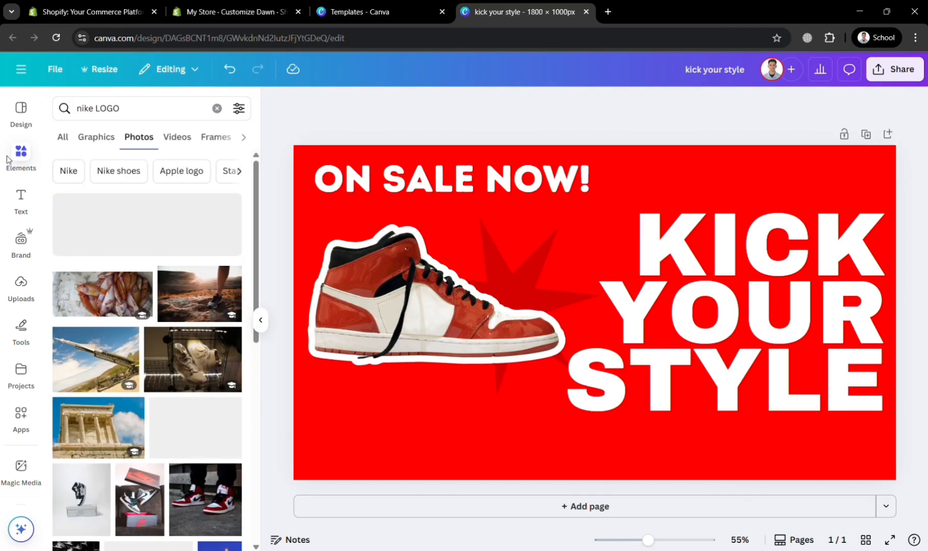
{"action": "left_click", "coordinate": [74, 141]}
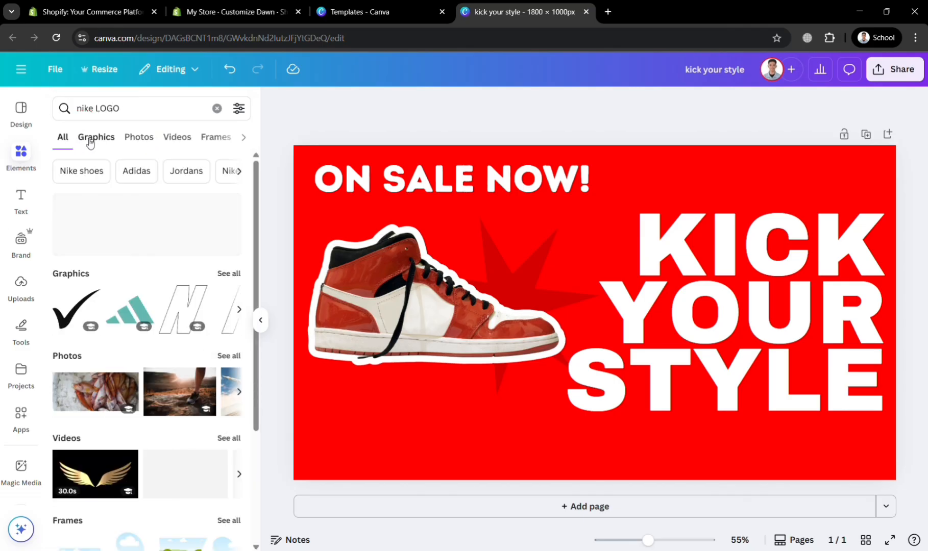
{"action": "left_click", "coordinate": [88, 145]}
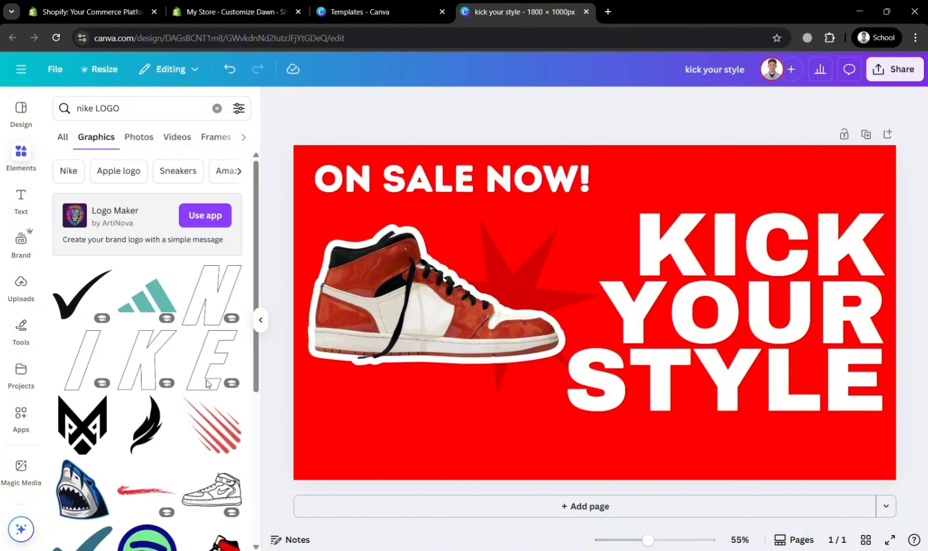
Step: Add the slanted letter graphics N, I, K and E and arrange them as "NIKE" below the sneaker, with a larger N
{"action": "left_click", "coordinate": [223, 305]}
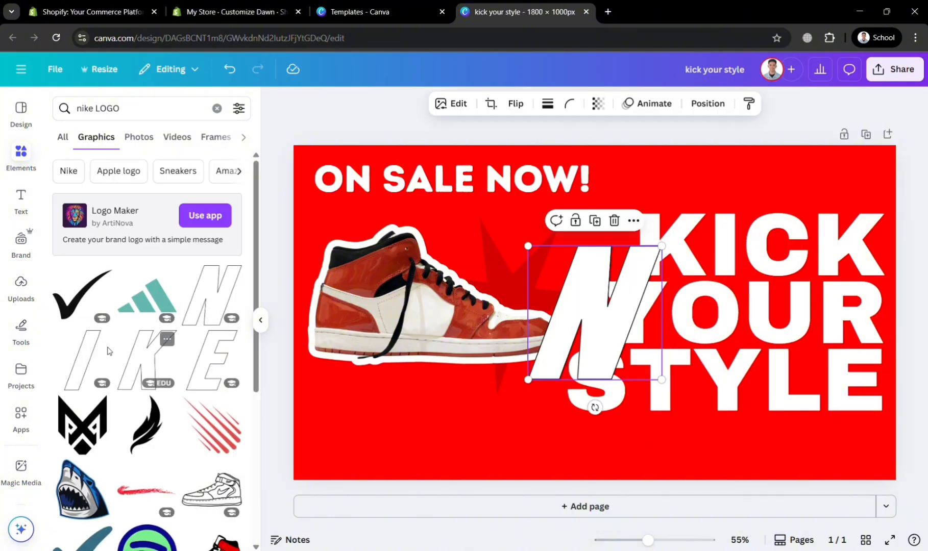
{"action": "left_click", "coordinate": [95, 455]}
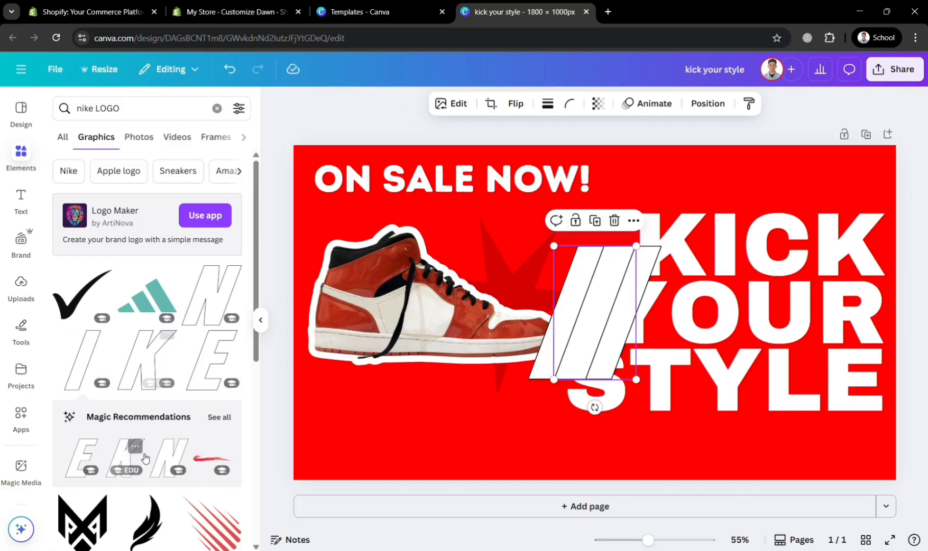
{"action": "left_click", "coordinate": [143, 460]}
{"action": "left_click", "coordinate": [202, 378]}
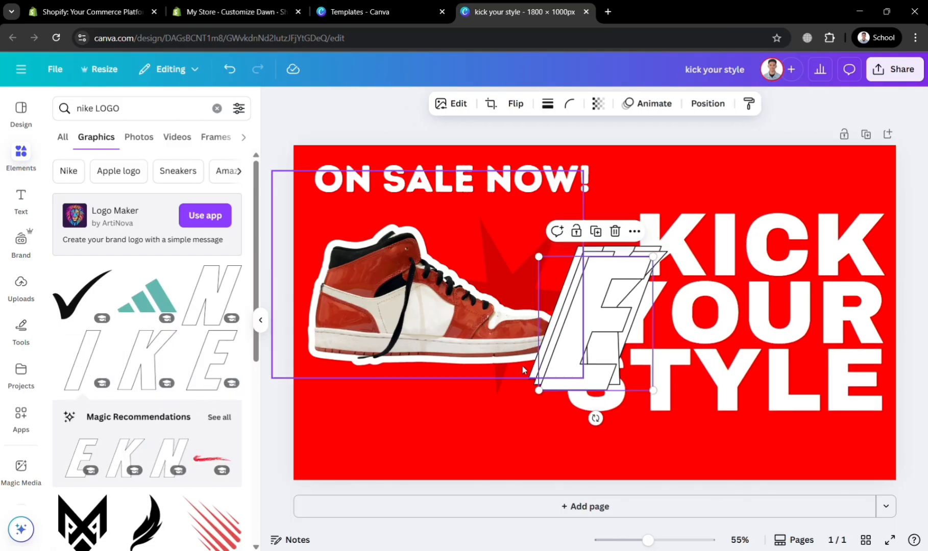
{"action": "left_click_drag", "start_coordinate": [660, 397], "coordinate": [641, 375]}
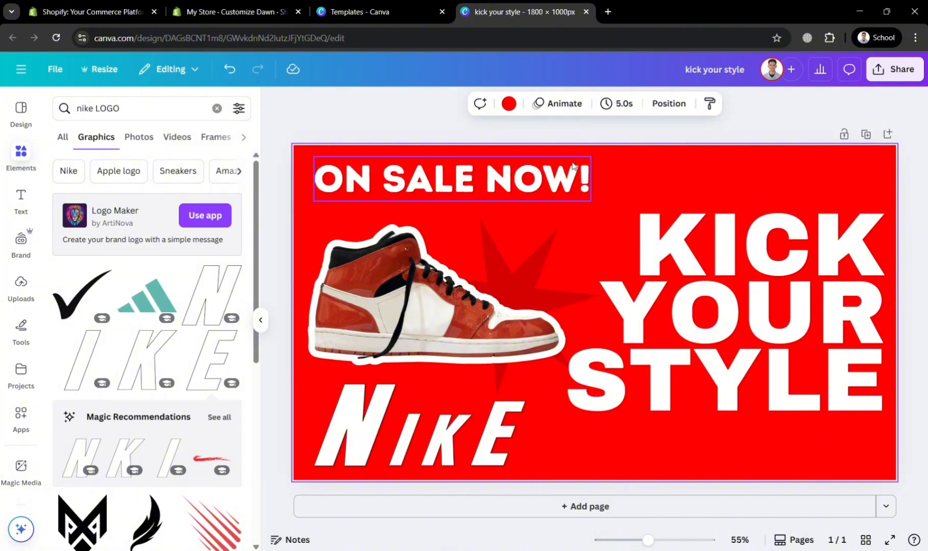
Step: Shift the dark red star down and to the right behind the sneaker's toe, and reposition the "KICK YOUR STYLE" headline along the right edge
{"action": "left_click", "coordinate": [551, 183]}
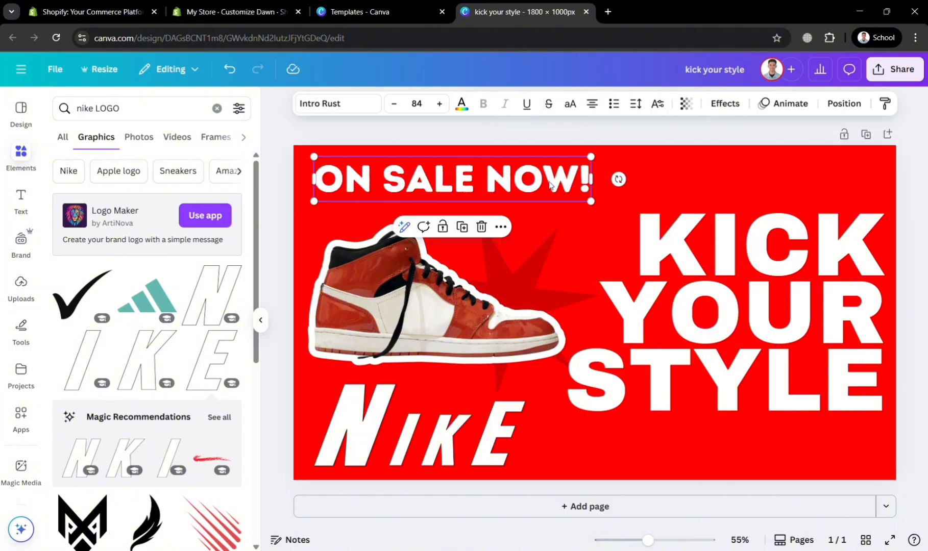
{"action": "left_click", "coordinate": [528, 293]}
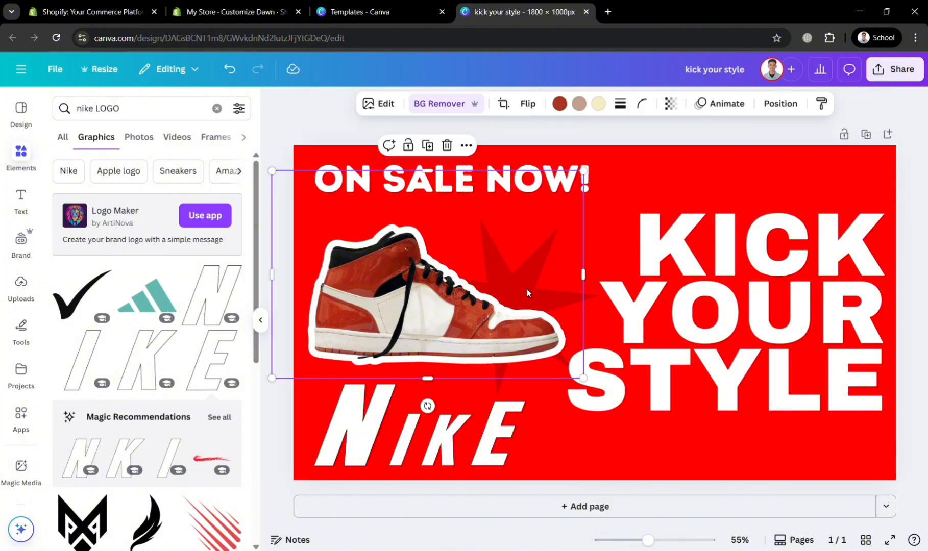
{"action": "left_click", "coordinate": [596, 297]}
{"action": "left_click_drag", "start_coordinate": [605, 324], "coordinate": [683, 306]}
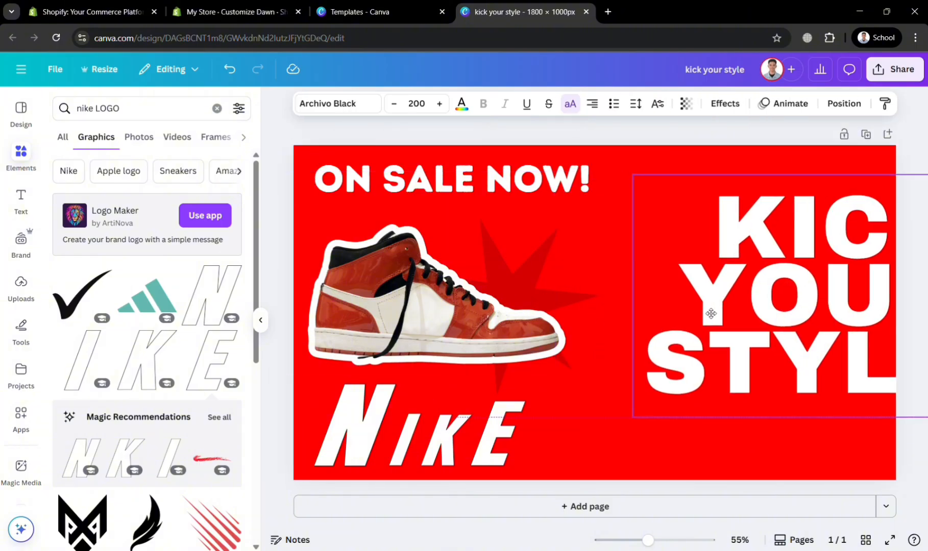
{"action": "left_click", "coordinate": [591, 300]}
{"action": "left_click_drag", "start_coordinate": [591, 300], "coordinate": [643, 333]}
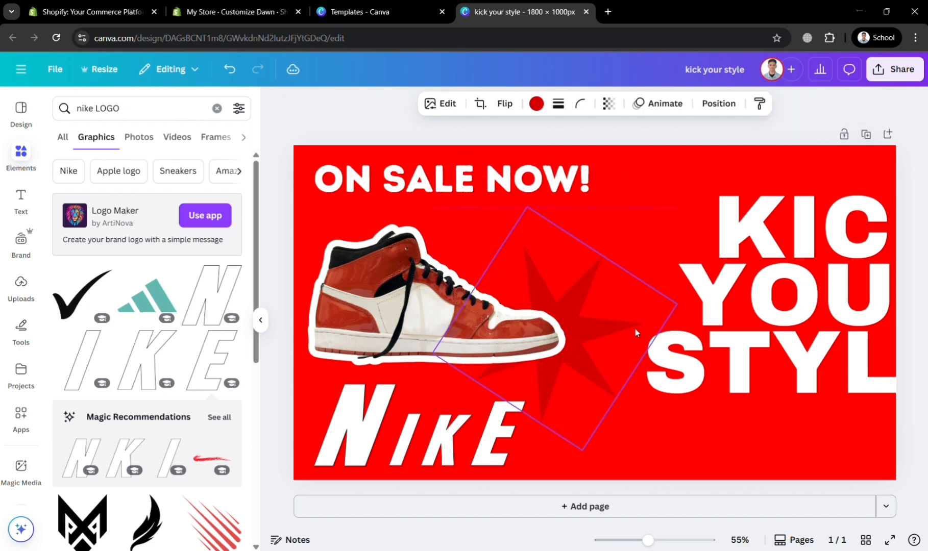
{"action": "left_click", "coordinate": [765, 336]}
{"action": "left_click_drag", "start_coordinate": [764, 336], "coordinate": [688, 342]}
{"action": "left_click", "coordinate": [645, 450]}
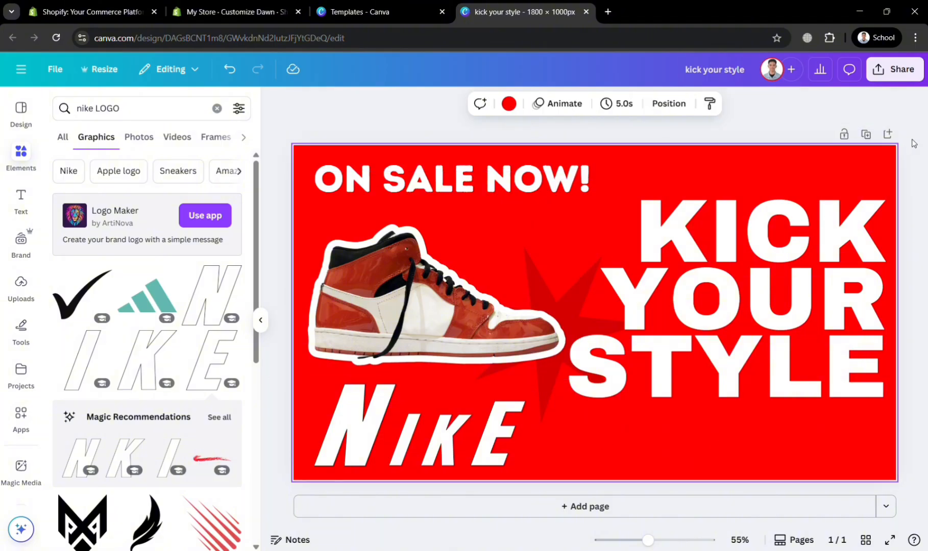
{"action": "left_click", "coordinate": [919, 77]}
{"action": "left_click", "coordinate": [19, 207]}
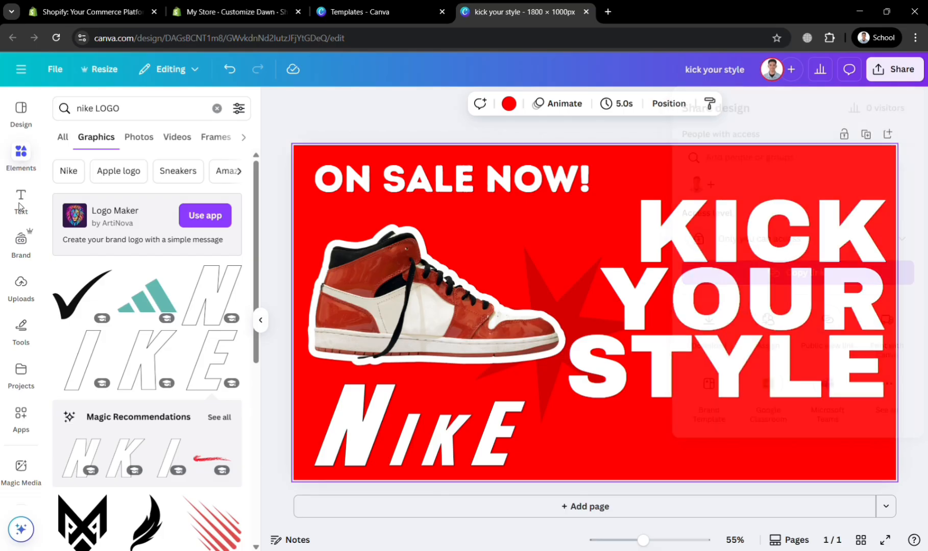
{"action": "left_click", "coordinate": [21, 151]}
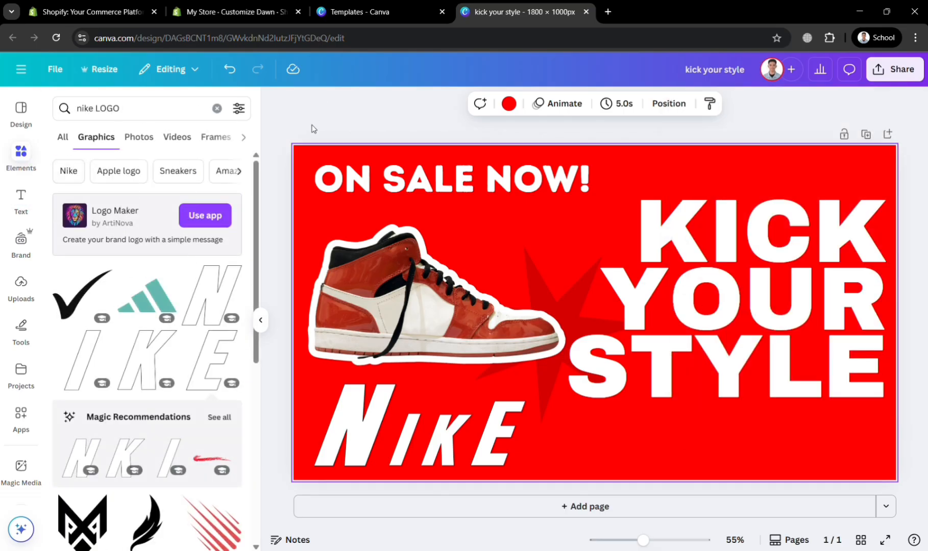
Step: Search the graphics for "price tag" and place the red "BEST PRICE" badge in the banner's upper-right corner
{"action": "left_click", "coordinate": [217, 108]}
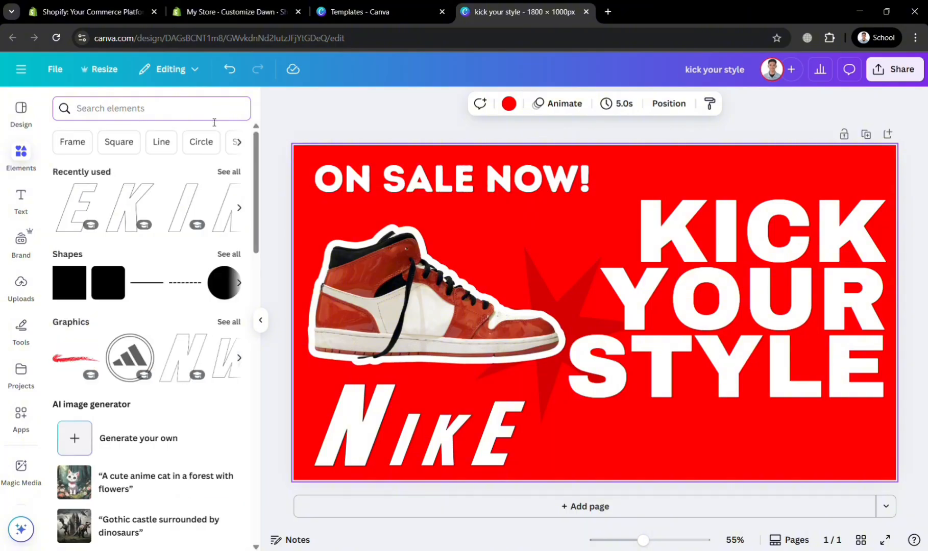
{"action": "type", "text": "TAG"}
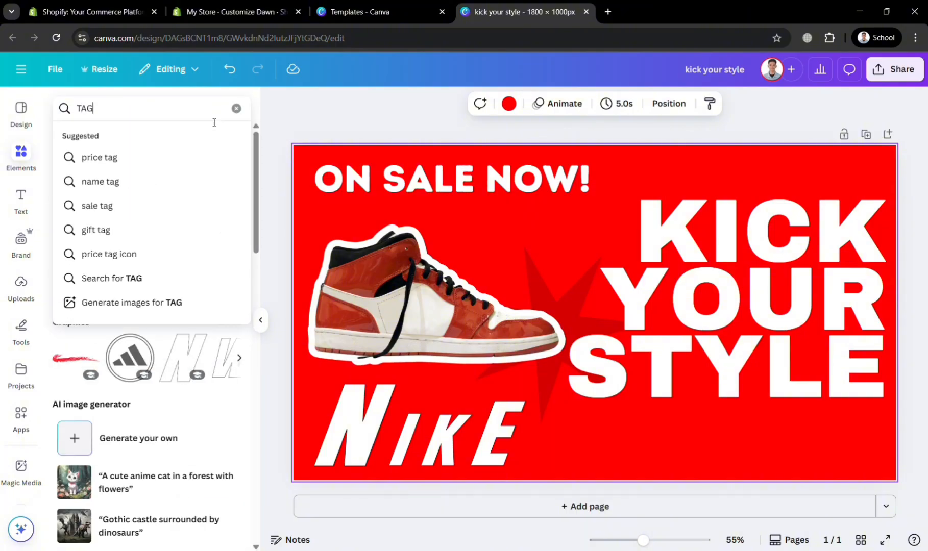
{"action": "key", "text": "Down"}
{"action": "key", "text": "Return"}
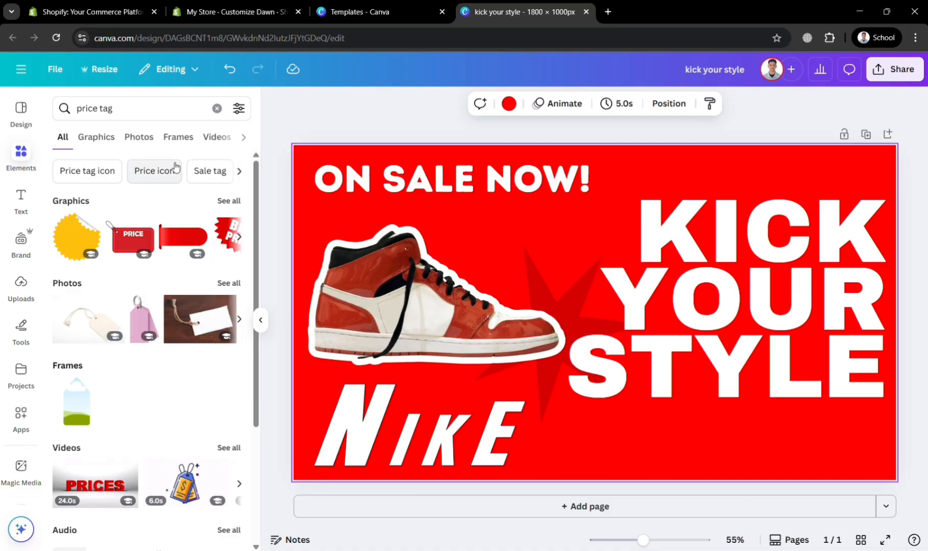
{"action": "left_click", "coordinate": [96, 137]}
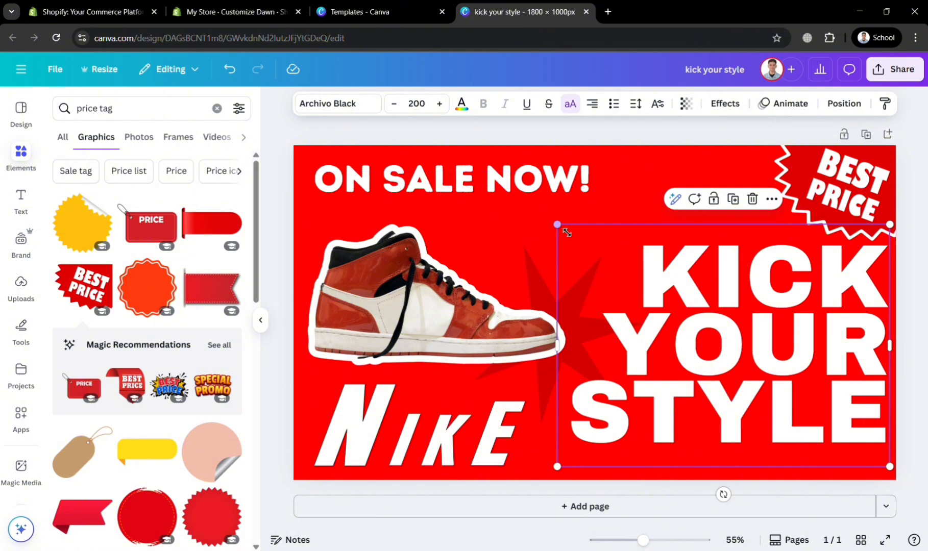
Step: Shrink the "KICK YOUR STYLE" headline and place a red "60% OFF" badge in the banner's upper-right corner
{"action": "left_click_drag", "start_coordinate": [557, 224], "coordinate": [591, 245]}
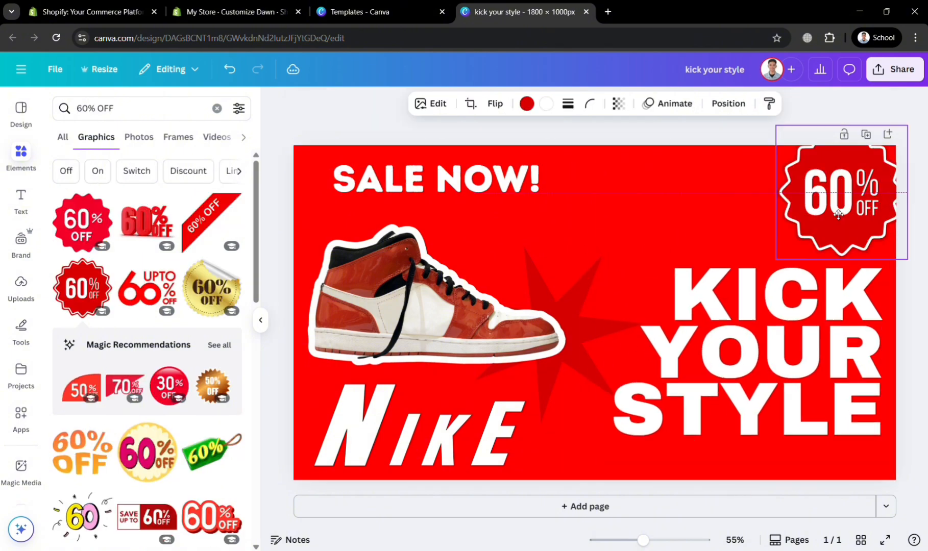
{"action": "left_click_drag", "start_coordinate": [839, 214], "coordinate": [850, 200]}
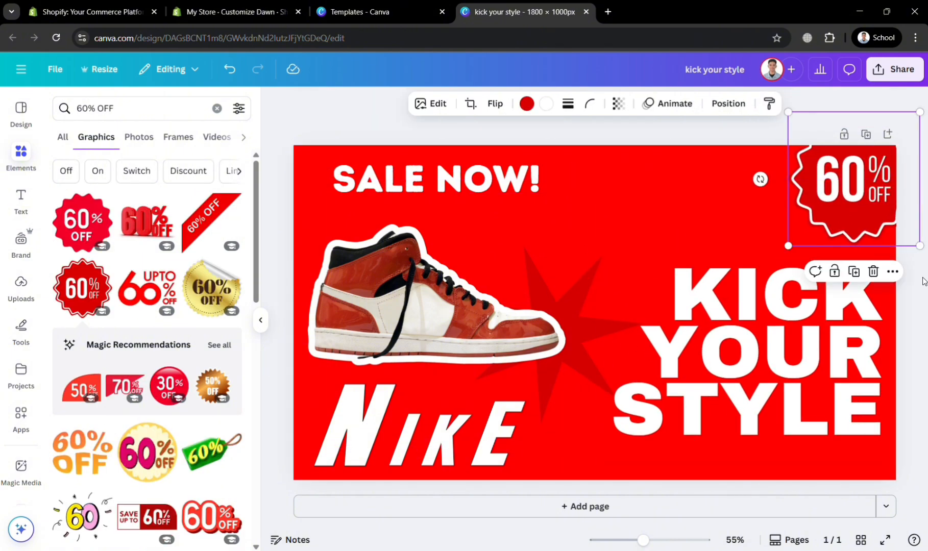
{"action": "left_click", "coordinate": [919, 287]}
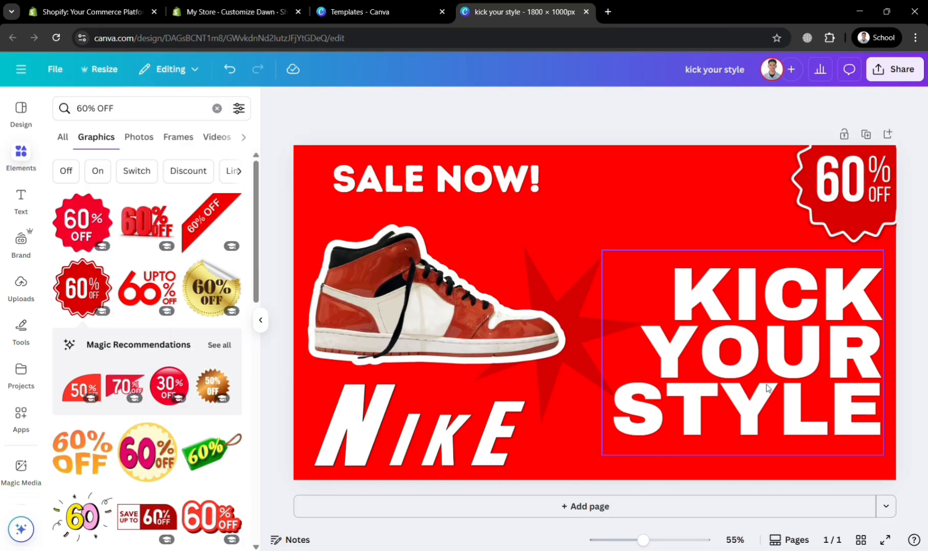
Step: Nudge the "KICK YOUR STYLE" headline up and to the left, and download the banner as a PNG
{"action": "mouse_move", "coordinate": [743, 374]}
{"action": "left_mouse_down"}
{"action": "mouse_move", "coordinate": [683, 348]}
{"action": "mouse_move", "coordinate": [682, 327]}
{"action": "mouse_move", "coordinate": [734, 358]}
{"action": "left_mouse_up"}
{"action": "left_click", "coordinate": [911, 334]}
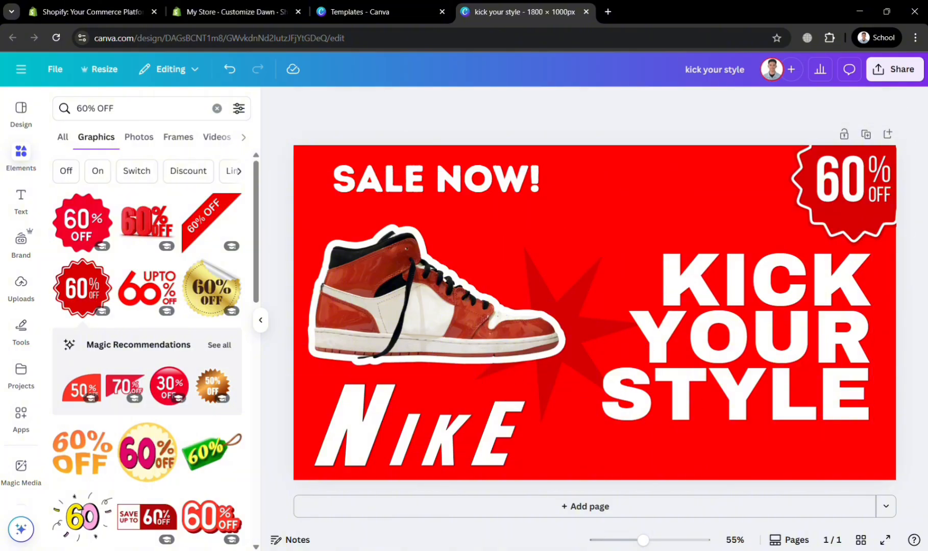
{"action": "left_click", "coordinate": [895, 69]}
{"action": "left_click", "coordinate": [710, 319]}
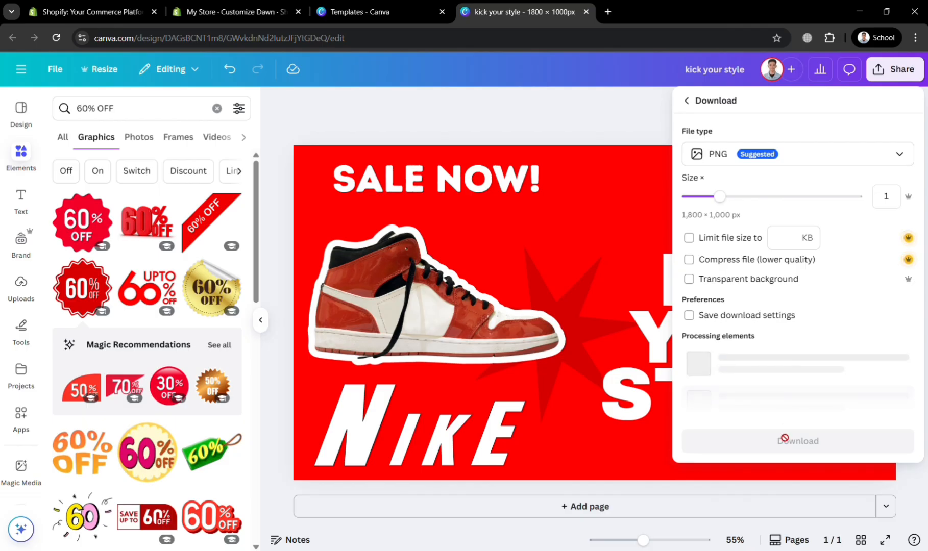
{"action": "left_click", "coordinate": [763, 343]}
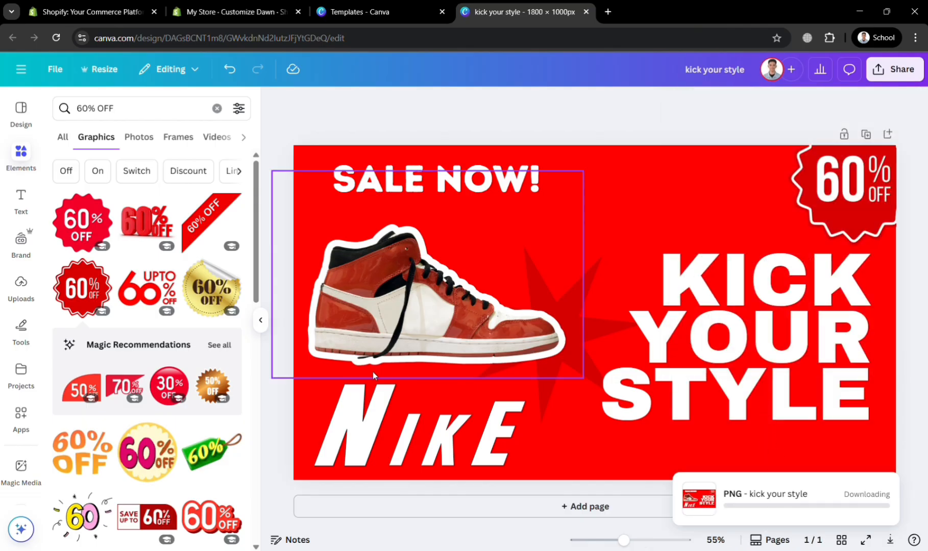
Step: Switch to the Shopify theme editor and upload the kick_your_style PNG as Image 1 of the image banner
{"action": "left_click", "coordinate": [340, 7]}
{"action": "left_click", "coordinate": [240, 5]}
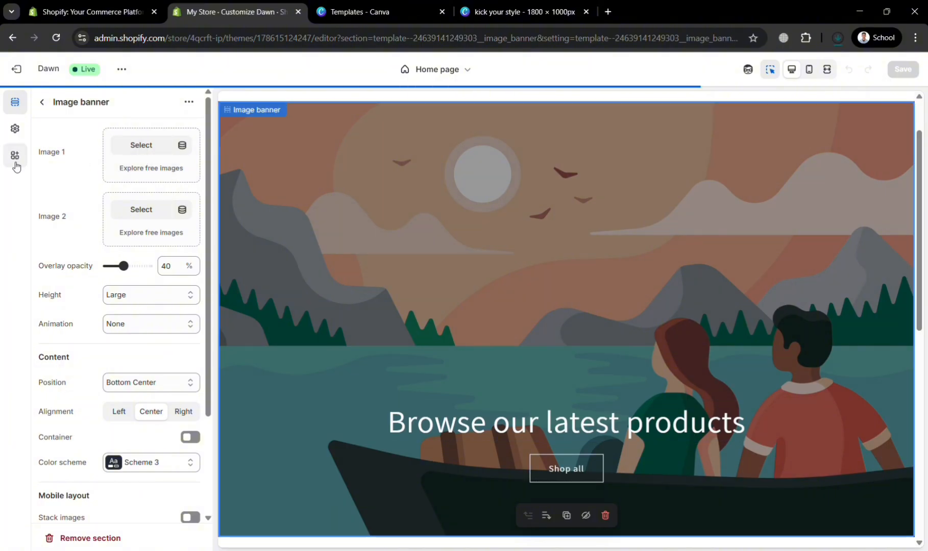
{"action": "left_click", "coordinate": [130, 156]}
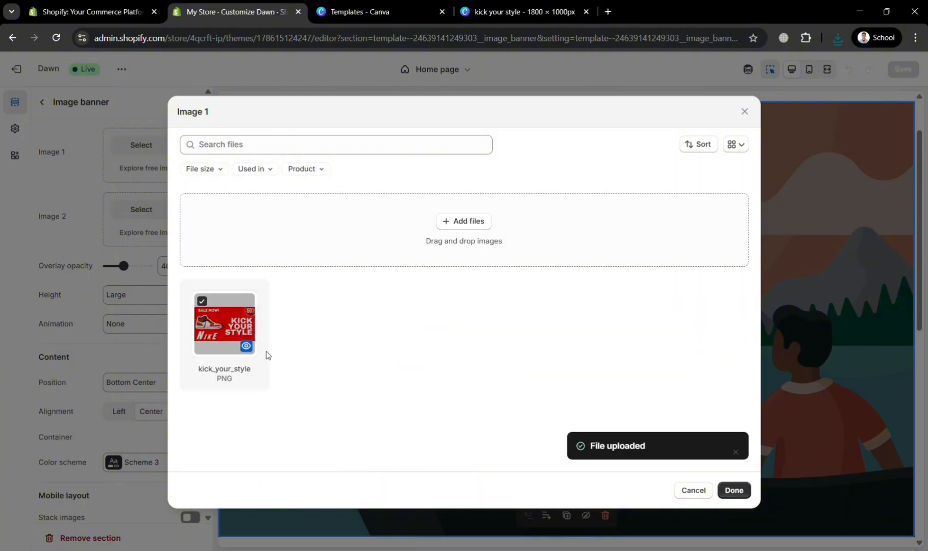
{"action": "left_click", "coordinate": [264, 351]}
{"action": "left_click", "coordinate": [215, 325]}
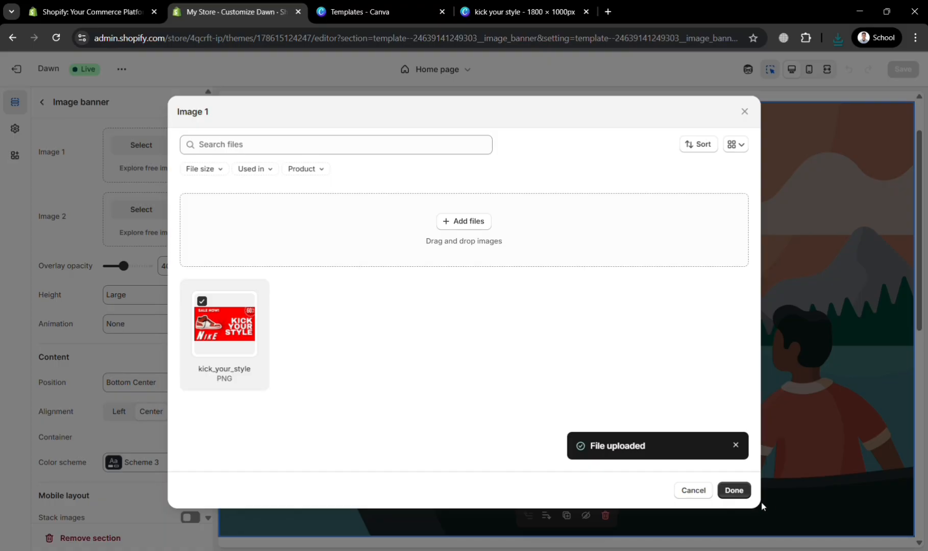
{"action": "left_click", "coordinate": [741, 490]}
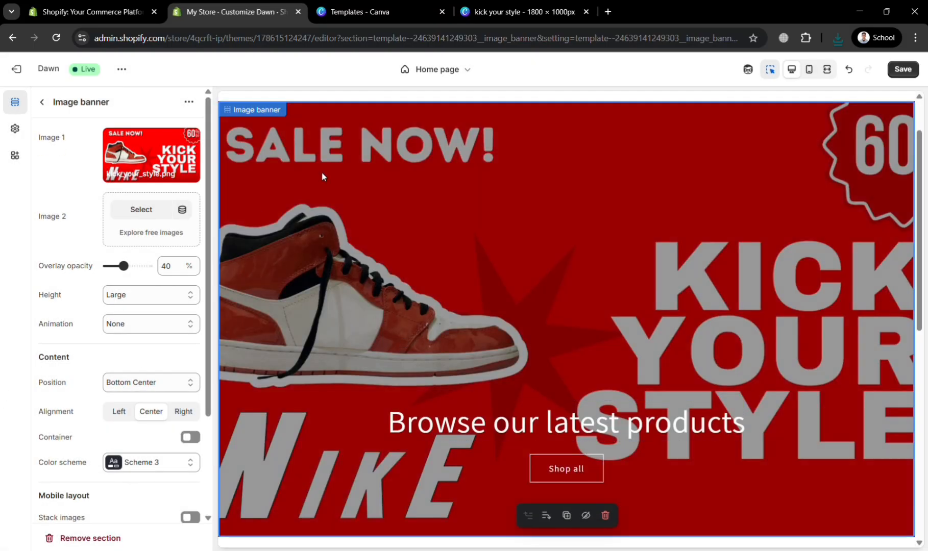
Step: Set the image banner's overlay opacity to 70% and its animation to Zoom in on scroll, keeping the Large height
{"action": "scroll", "coordinate": [677, 375], "scroll_direction": "down", "scroll_amount": 3}
{"action": "scroll", "coordinate": [678, 373], "scroll_direction": "up", "scroll_amount": 4}
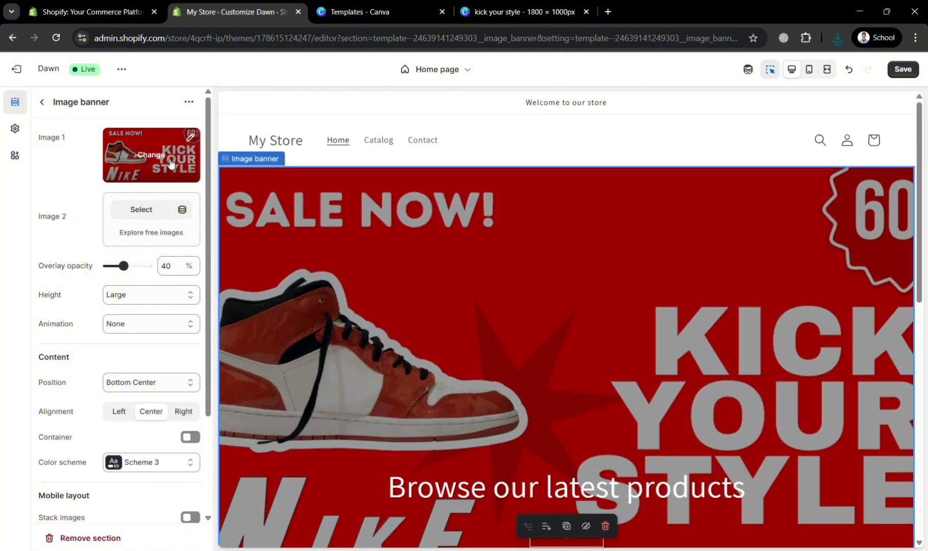
{"action": "scroll", "coordinate": [696, 332], "scroll_direction": "down", "scroll_amount": 1}
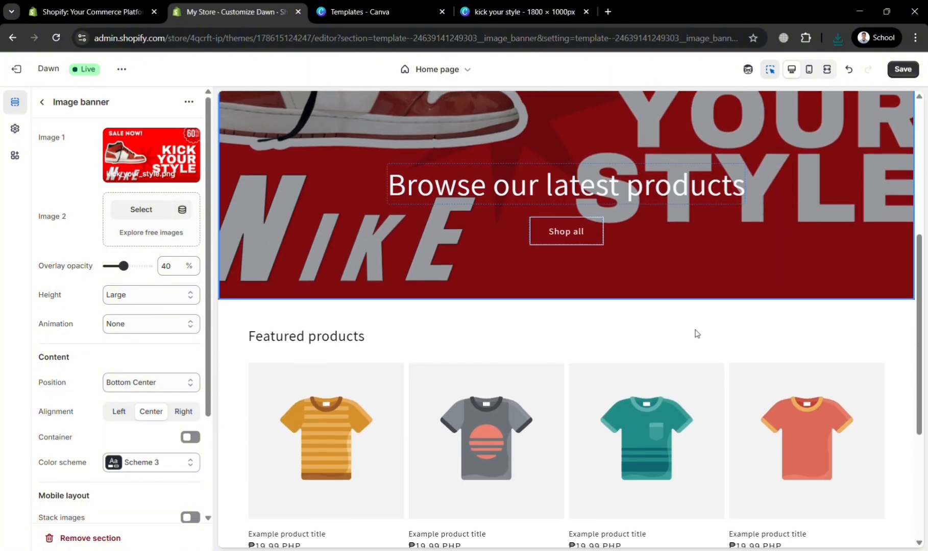
{"action": "scroll", "coordinate": [699, 332], "scroll_direction": "up", "scroll_amount": 5}
{"action": "scroll", "coordinate": [698, 325], "scroll_direction": "down", "scroll_amount": 10}
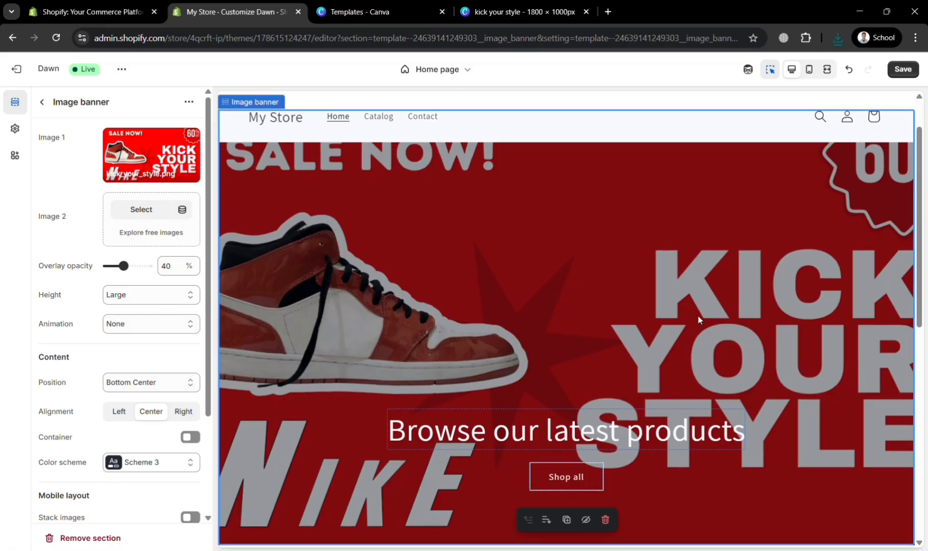
{"action": "scroll", "coordinate": [691, 318], "scroll_direction": "up", "scroll_amount": 7}
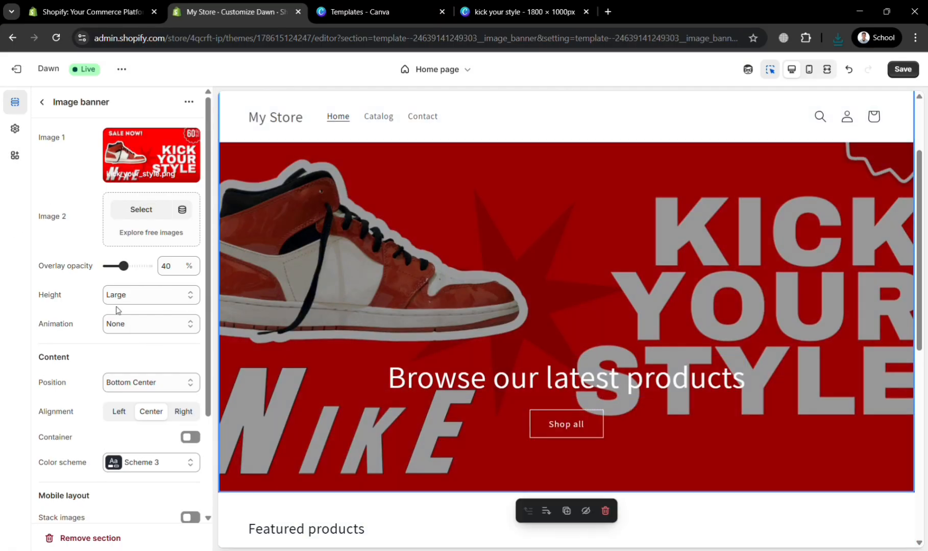
{"action": "left_click", "coordinate": [137, 301]}
{"action": "left_click", "coordinate": [136, 324]}
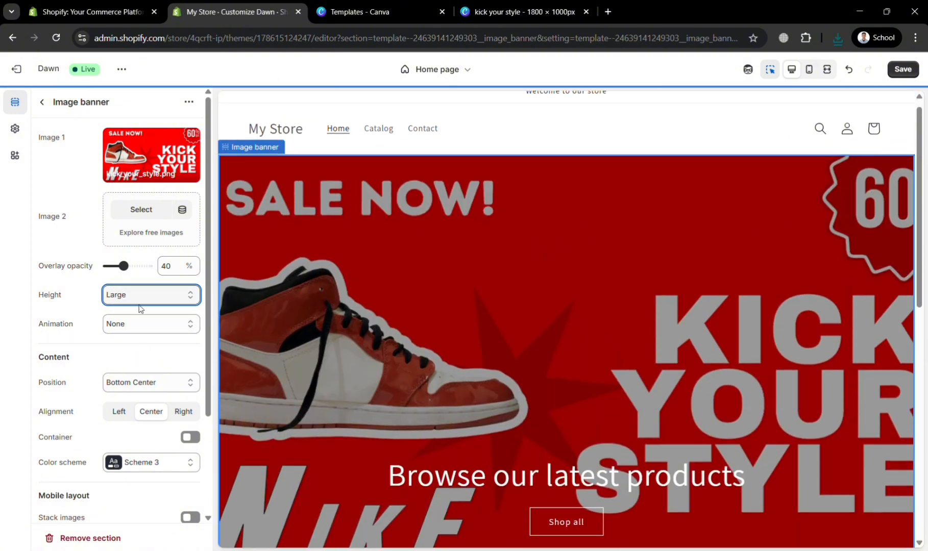
{"action": "left_click_drag", "start_coordinate": [130, 272], "coordinate": [145, 272]}
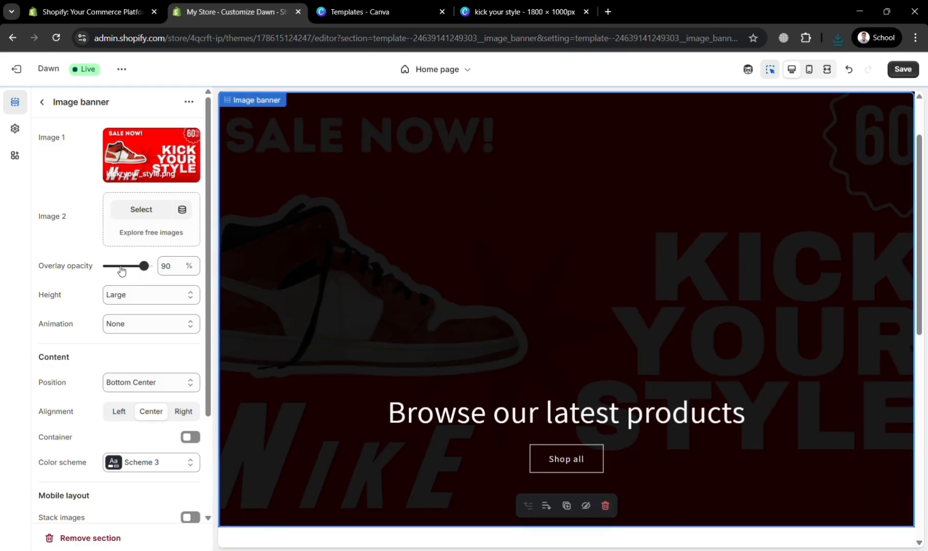
{"action": "left_click", "coordinate": [123, 270]}
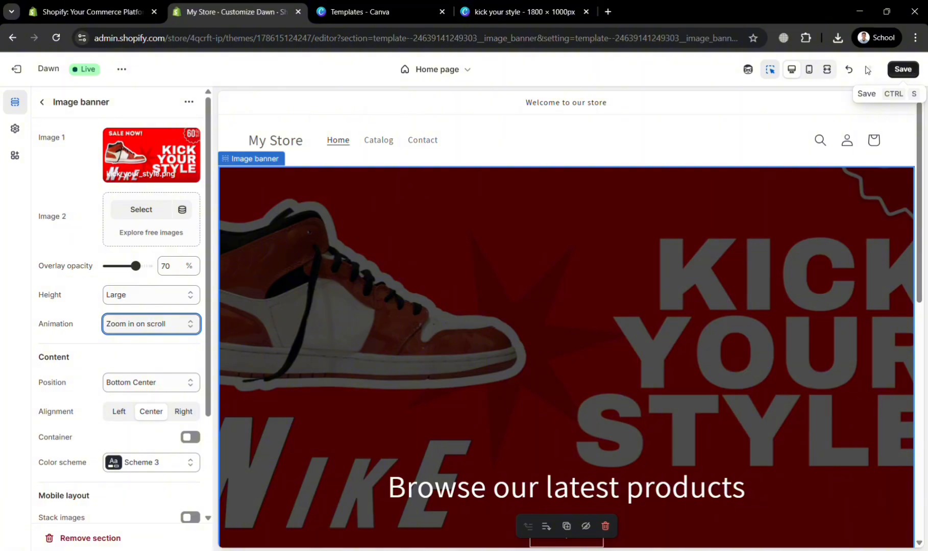
Step: Switch to the Canva design, add a second page and apply the red "NEW ARRIVALS" sneaker template to it
{"action": "left_click", "coordinate": [516, 11]}
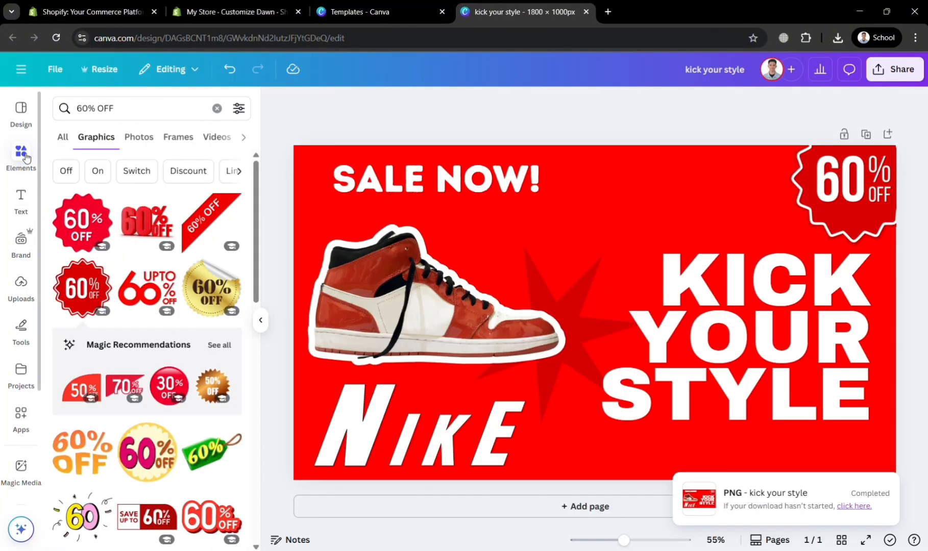
{"action": "left_click", "coordinate": [21, 110]}
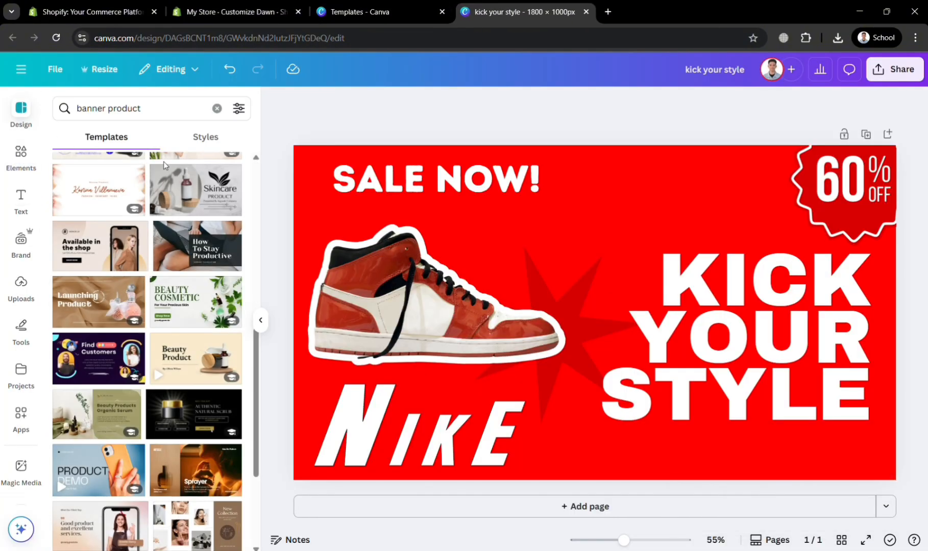
{"action": "scroll", "coordinate": [154, 214], "scroll_direction": "down", "scroll_amount": 4}
{"action": "scroll", "coordinate": [110, 304], "scroll_direction": "down", "scroll_amount": 5}
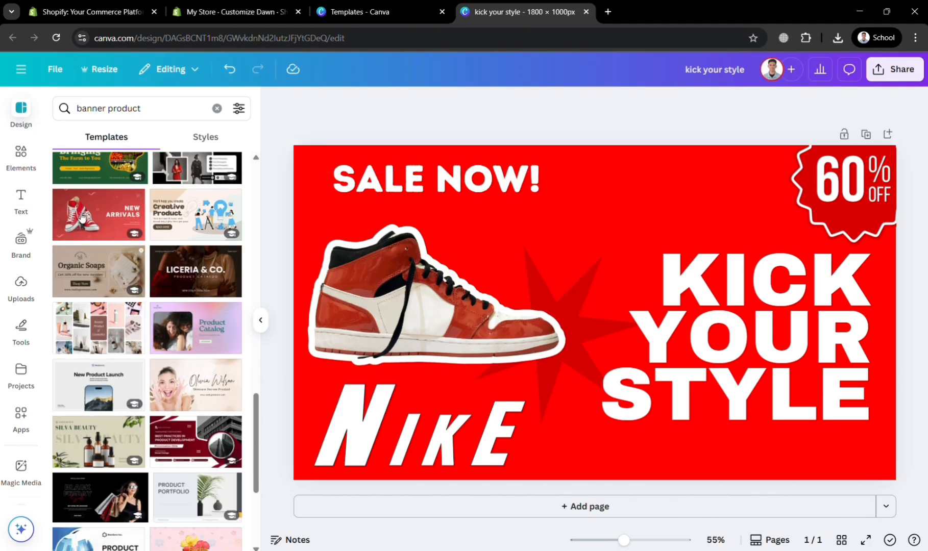
{"action": "left_click", "coordinate": [530, 507]}
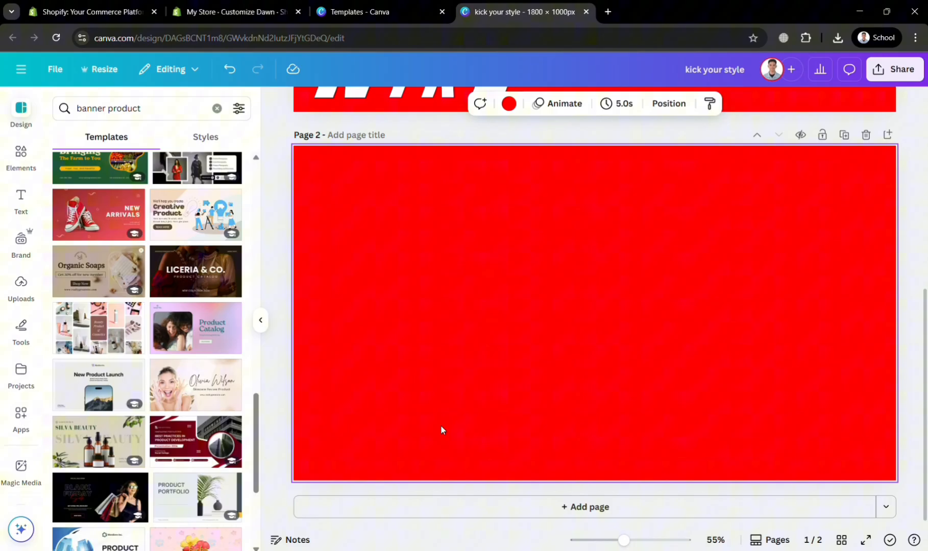
{"action": "left_click", "coordinate": [101, 221]}
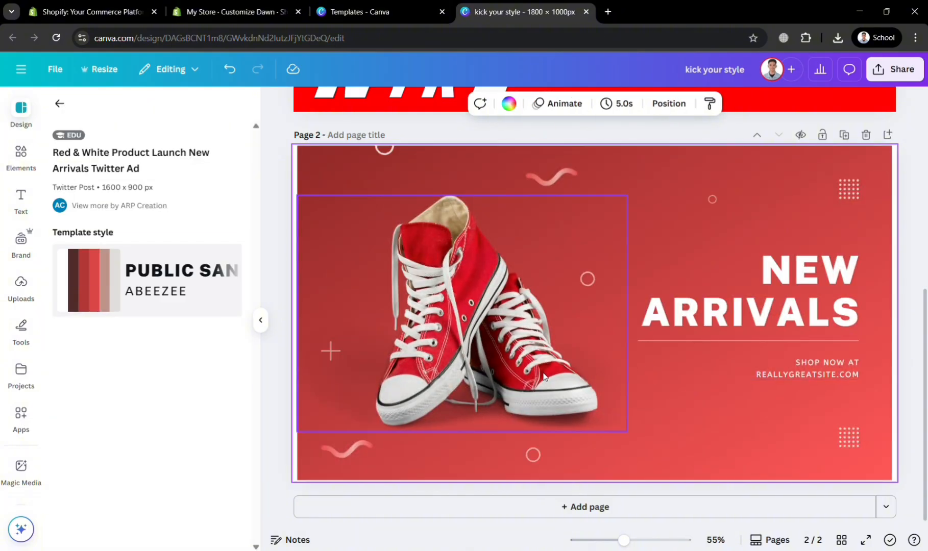
Step: Move the grouped "NEW ARRIVALS" text on page 2 left, closer to the sneakers
{"action": "left_click", "coordinate": [572, 358]}
{"action": "left_click", "coordinate": [740, 378]}
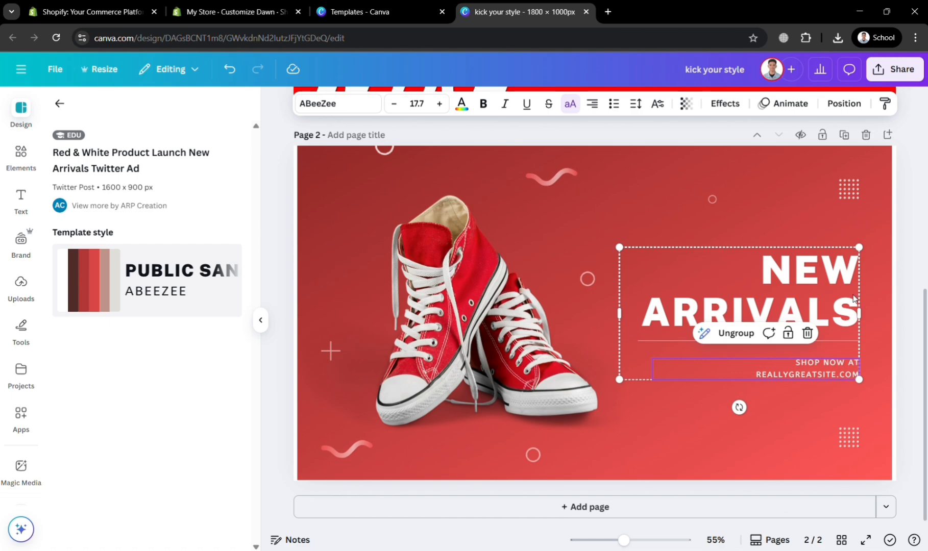
{"action": "left_click_drag", "start_coordinate": [814, 289], "coordinate": [762, 300]}
{"action": "left_click", "coordinate": [747, 295]}
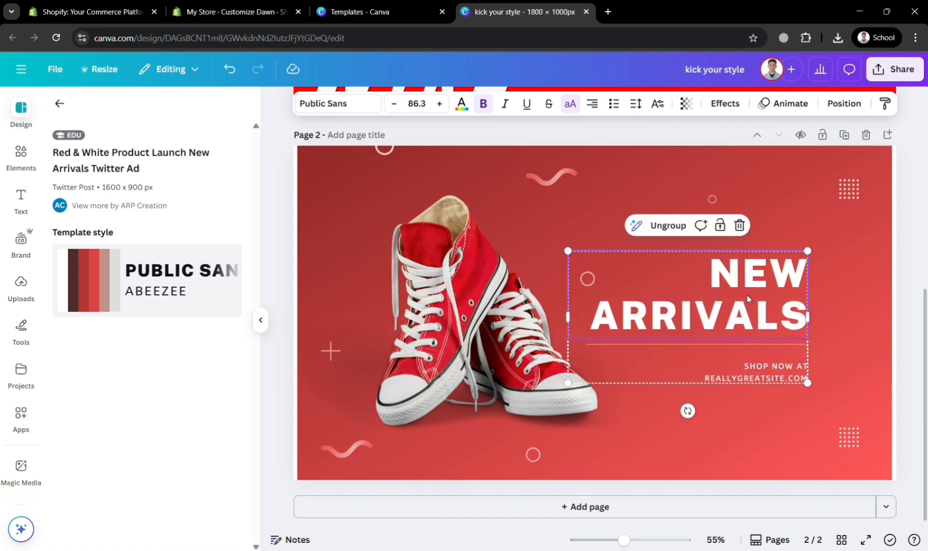
Step: Download pages 1–2 of the design as PNG at 1,800 × 1,000 px
{"action": "left_click", "coordinate": [918, 70]}
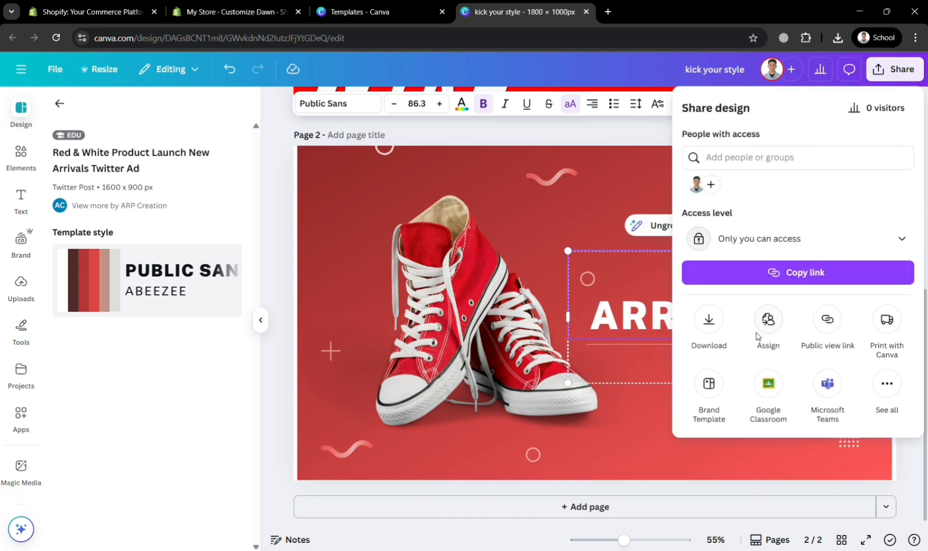
{"action": "left_click", "coordinate": [711, 324]}
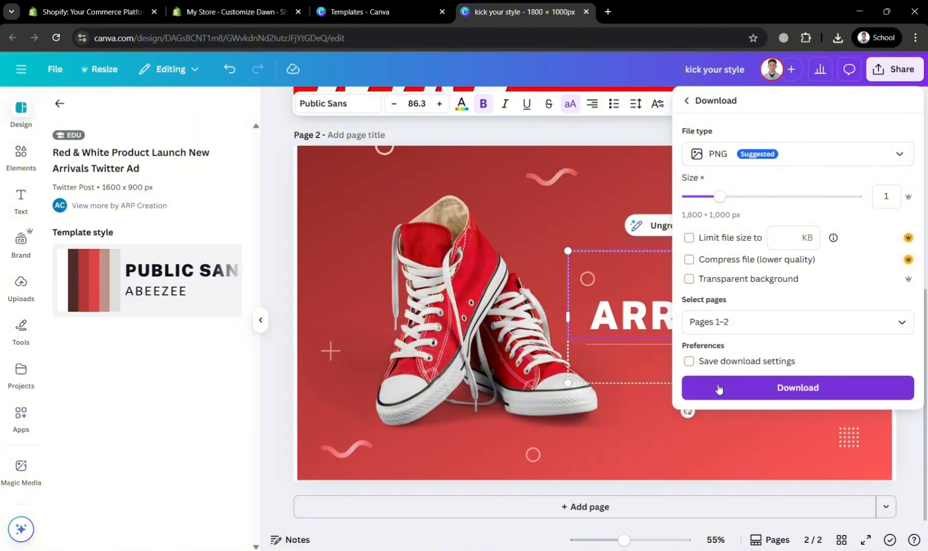
{"action": "left_click", "coordinate": [720, 389]}
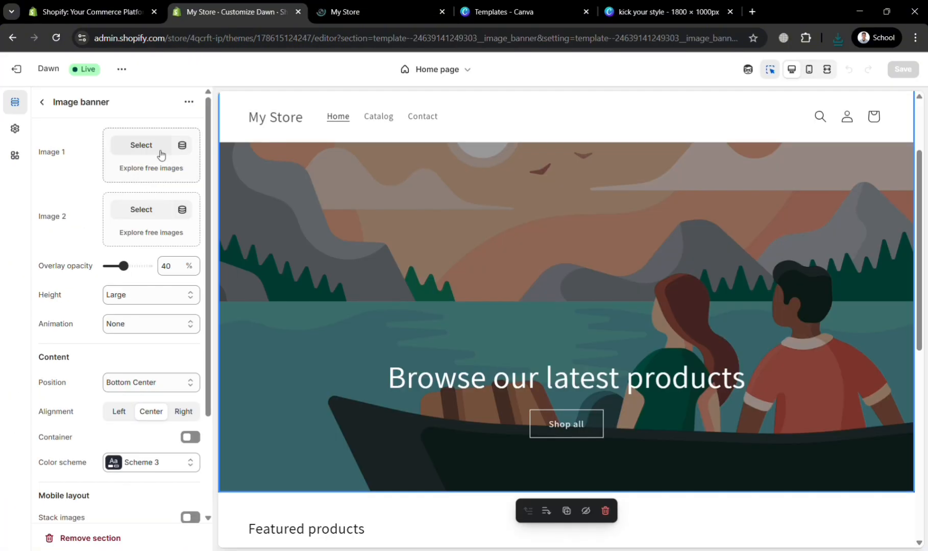
Step: In the Shopify theme editor, set the banner's Image 1 to kick_your_style_1 and save the theme
{"action": "left_click", "coordinate": [160, 152]}
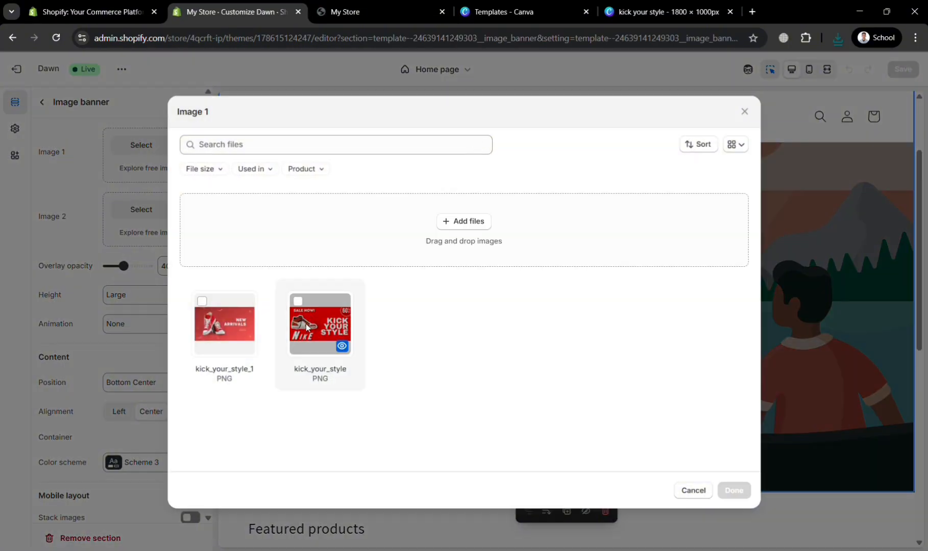
{"action": "left_click", "coordinate": [248, 342]}
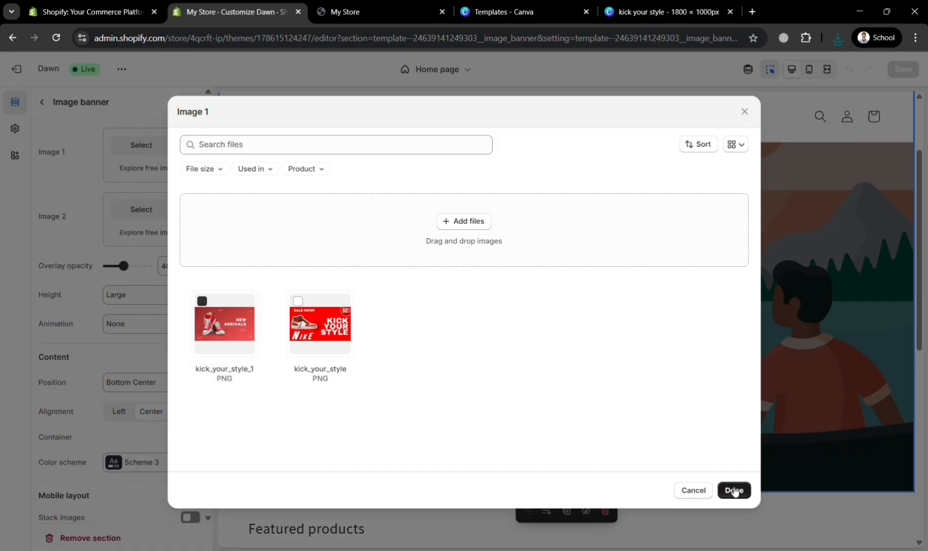
{"action": "left_click", "coordinate": [734, 491]}
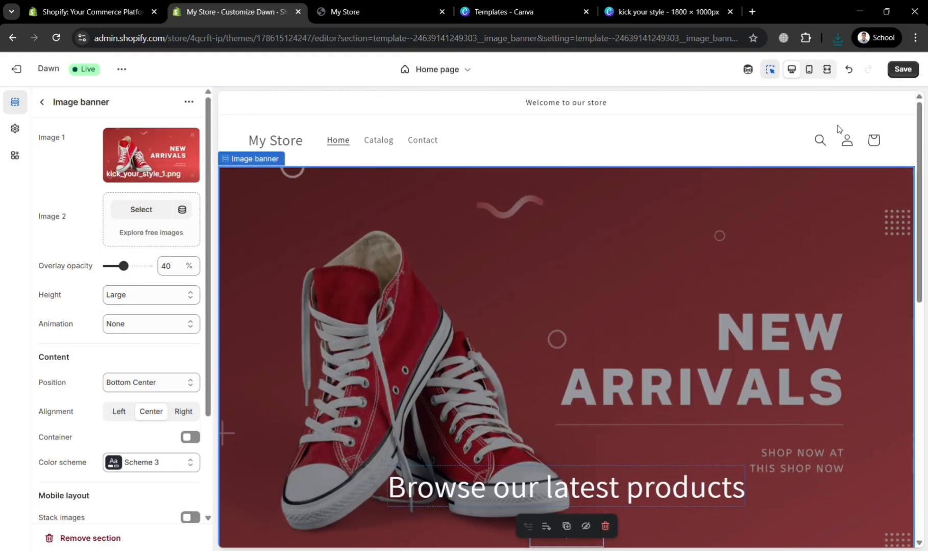
{"action": "left_click", "coordinate": [914, 70]}
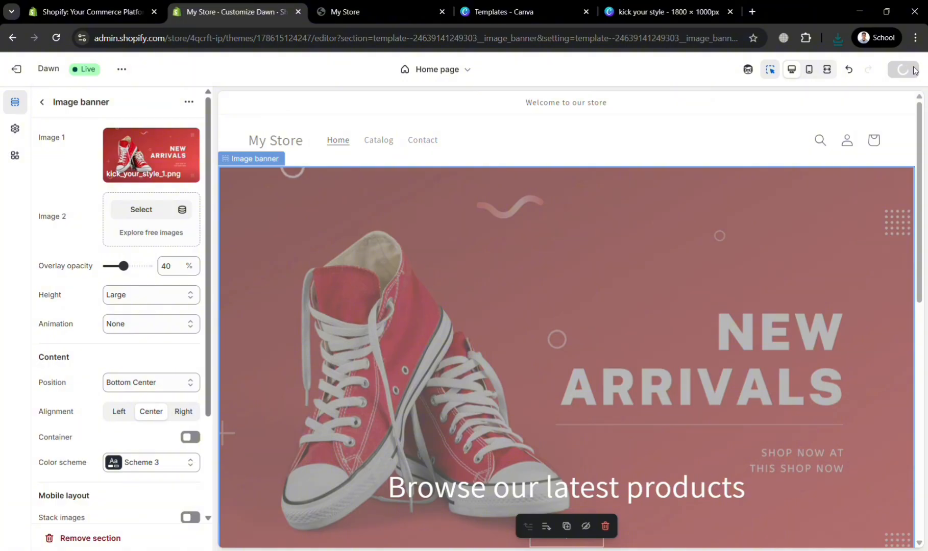
{"action": "scroll", "coordinate": [827, 333], "scroll_direction": "down", "scroll_amount": 5}
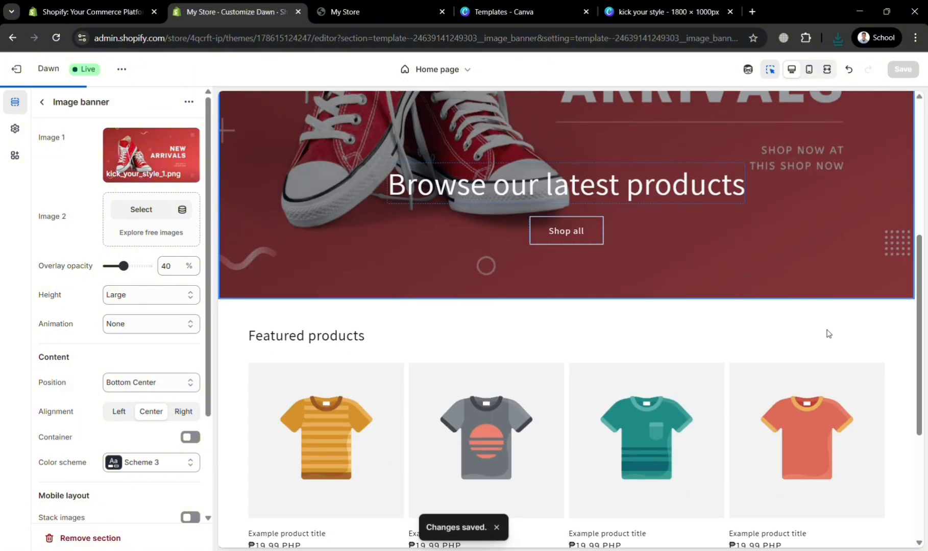